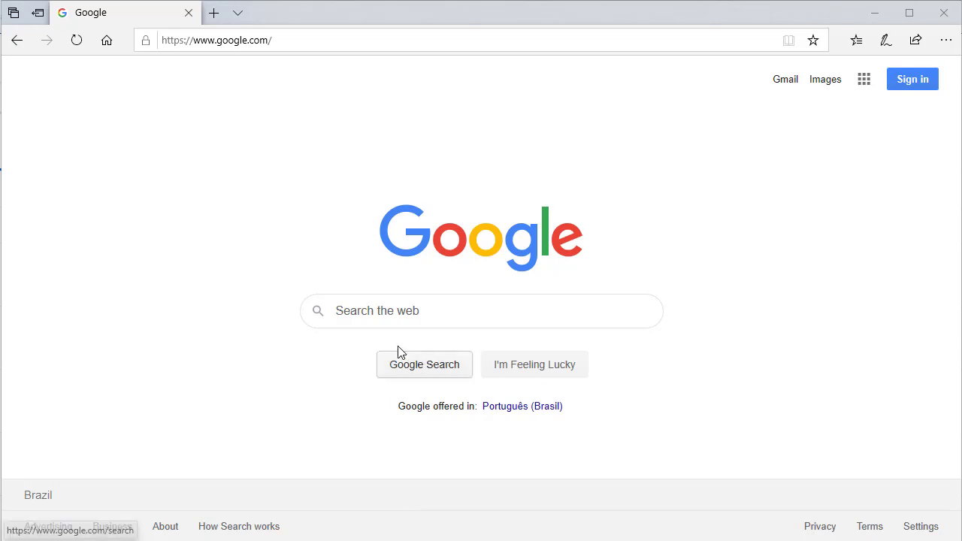
Search Google for "download mysql".
{"action": "left_click", "coordinate": [394, 309]}
{"action": "type", "text": "downo"}
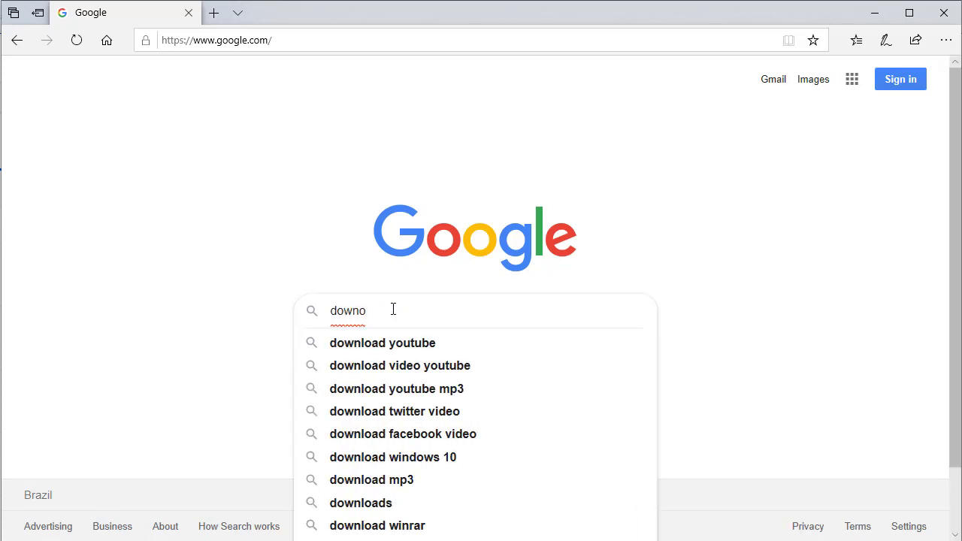
{"action": "key", "text": "BackSpace"}
{"action": "type", "text": "l"}
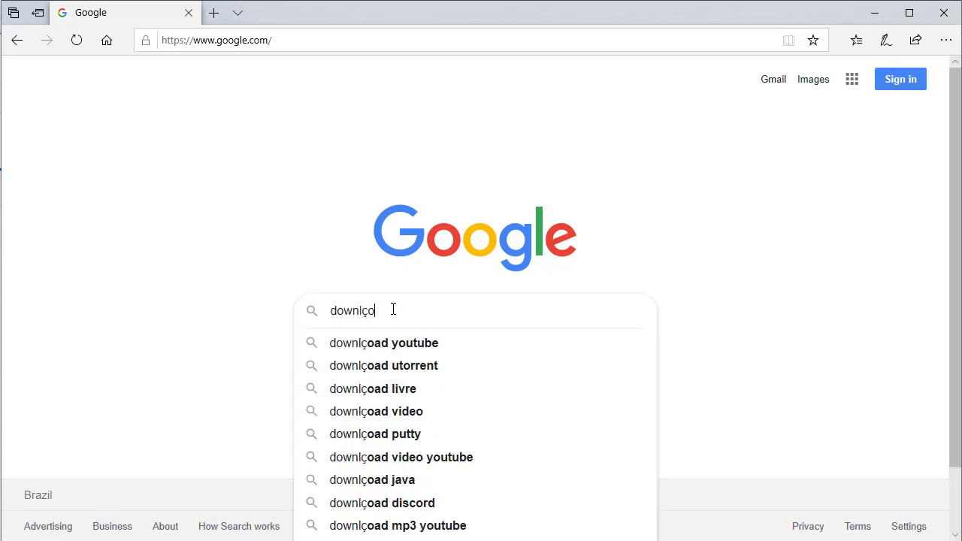
{"action": "type", "text": "oad m"}
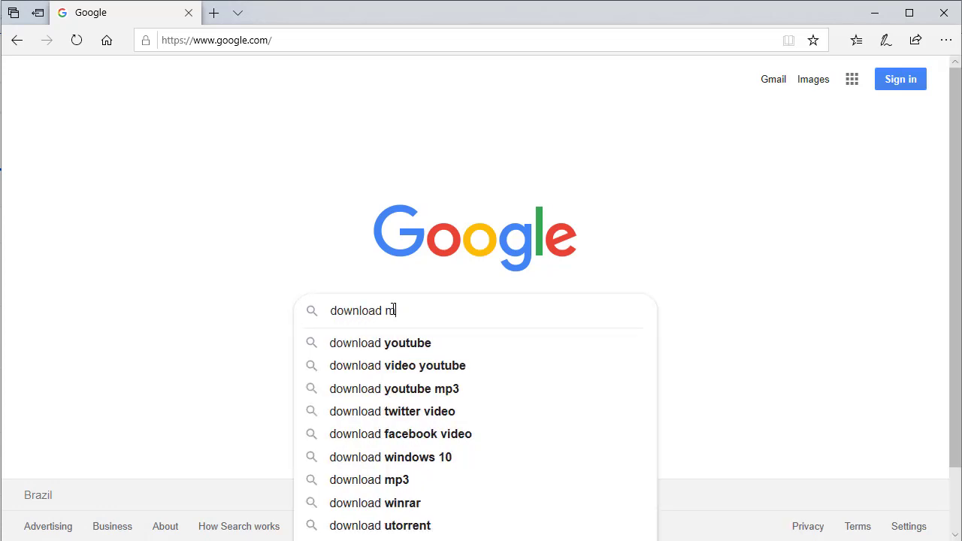
{"action": "type", "text": "ysql"}
{"action": "key", "text": "Return"}
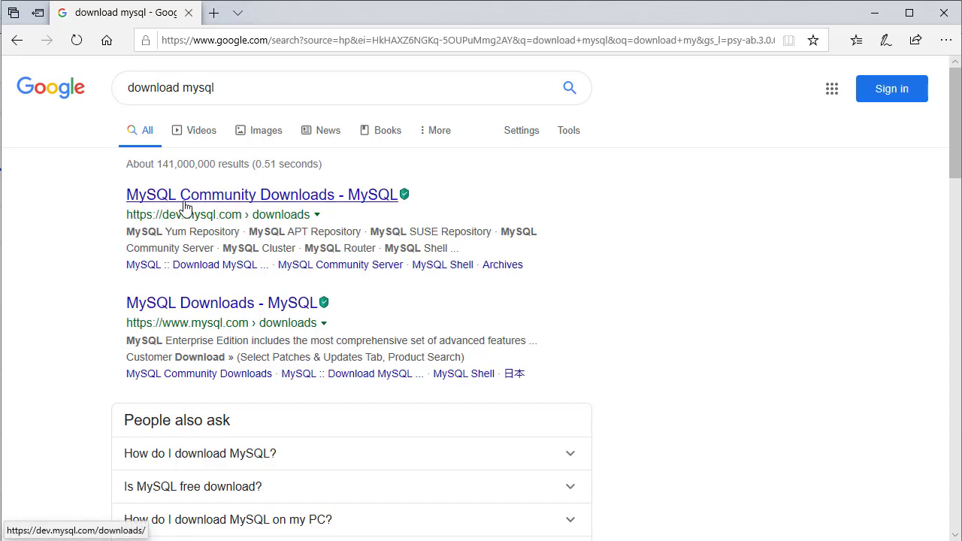
Open the MySQL Community Downloads site and go through MySQL Community Server to the MySQL Installer for Windows download page.
{"action": "left_click", "coordinate": [236, 198]}
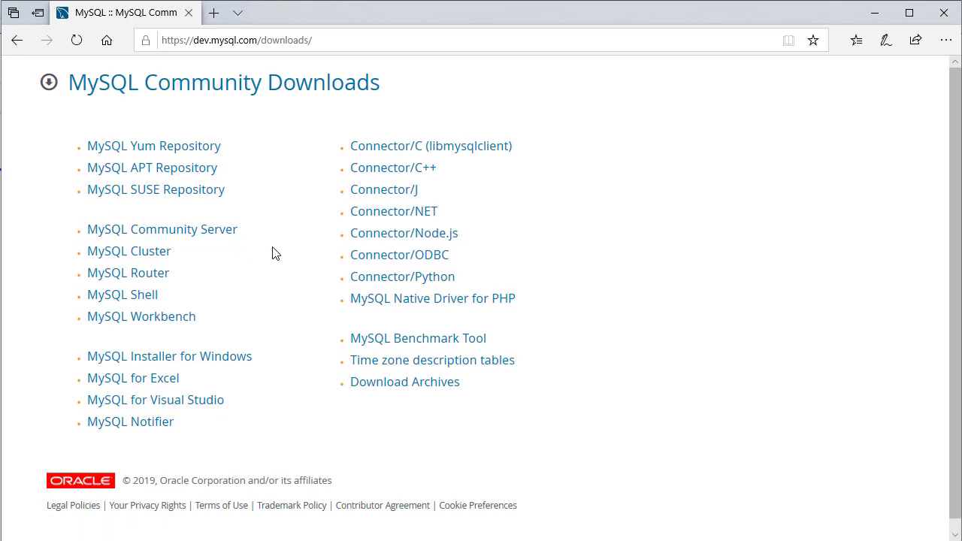
{"action": "left_click", "coordinate": [159, 238]}
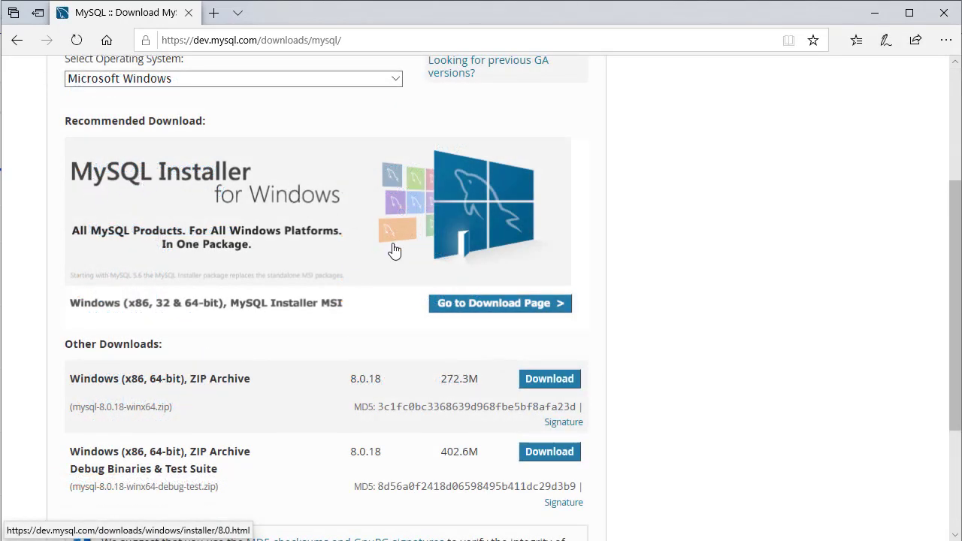
{"action": "scroll", "coordinate": [488, 299], "scroll_direction": "down", "scroll_amount": 1}
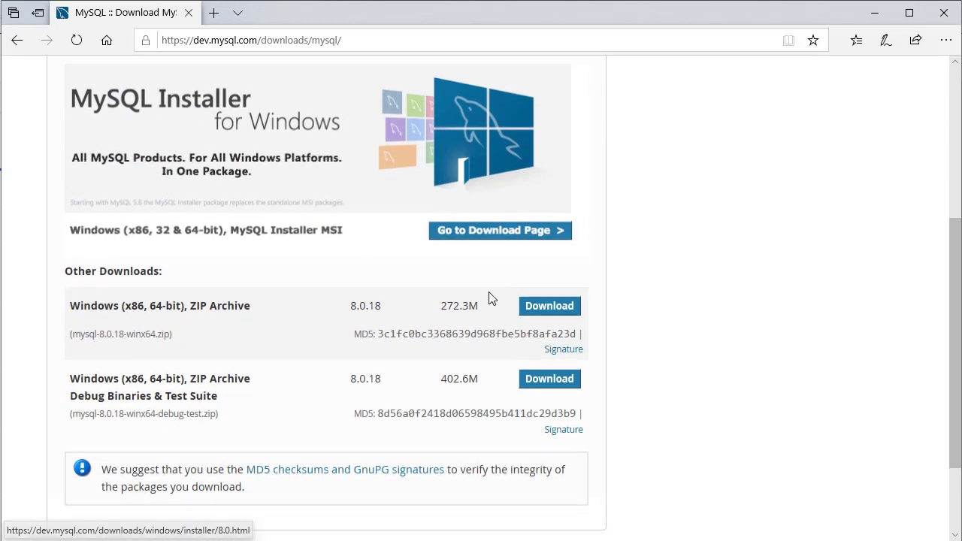
{"action": "left_click", "coordinate": [485, 233]}
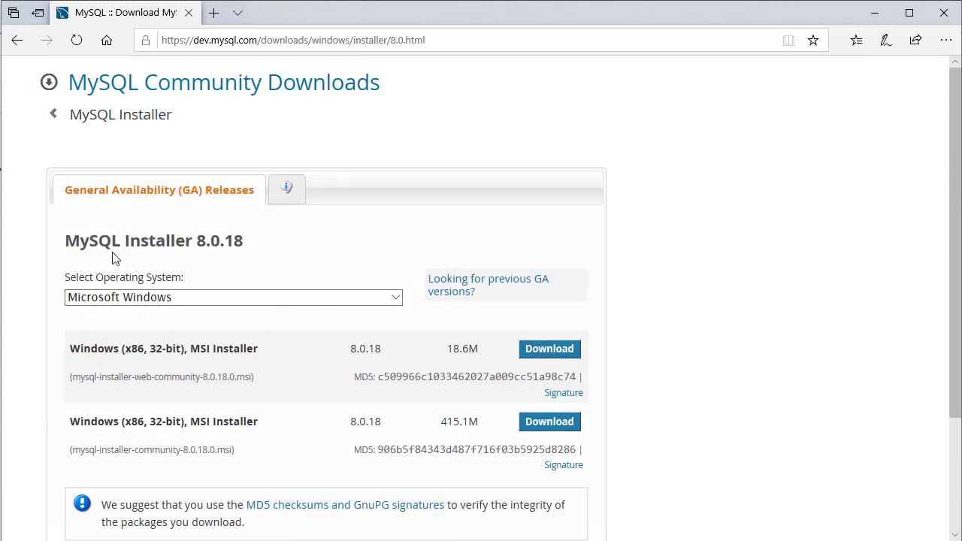
Download and save the 415.1M Windows MSI installer, mysql-installer-community-8.0.18.0.msi, without logging in or signing up.
{"action": "scroll", "coordinate": [234, 259], "scroll_direction": "down", "scroll_amount": 3}
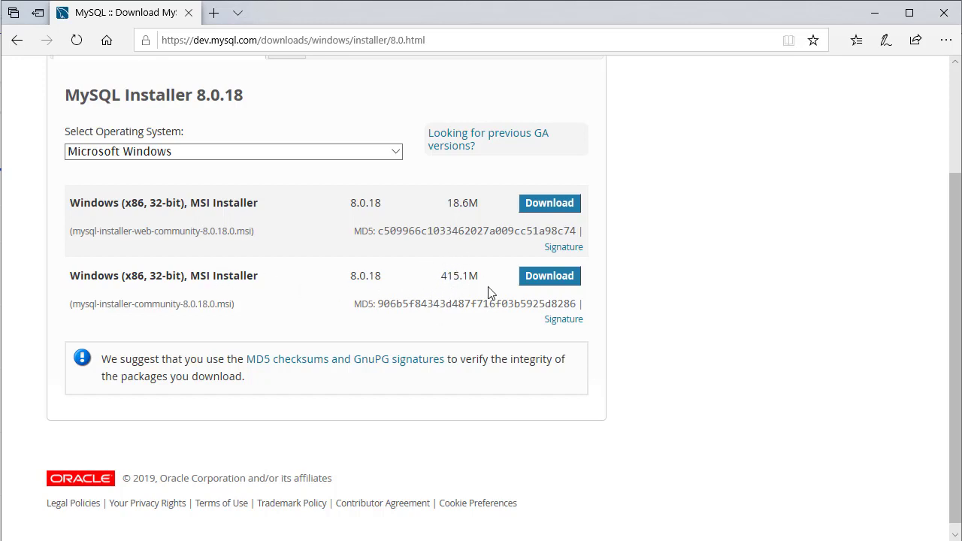
{"action": "left_click", "coordinate": [551, 279]}
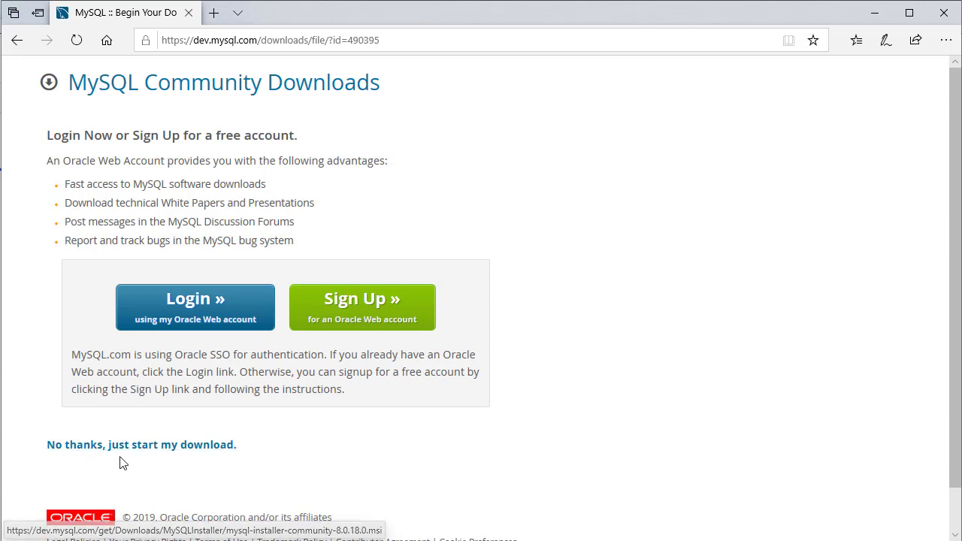
{"action": "left_click", "coordinate": [194, 445]}
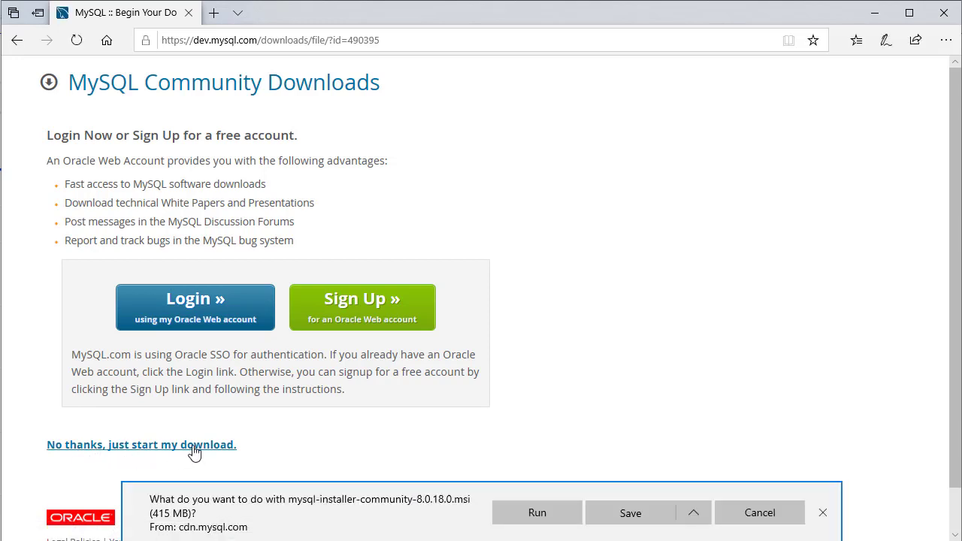
{"action": "left_click", "coordinate": [651, 513]}
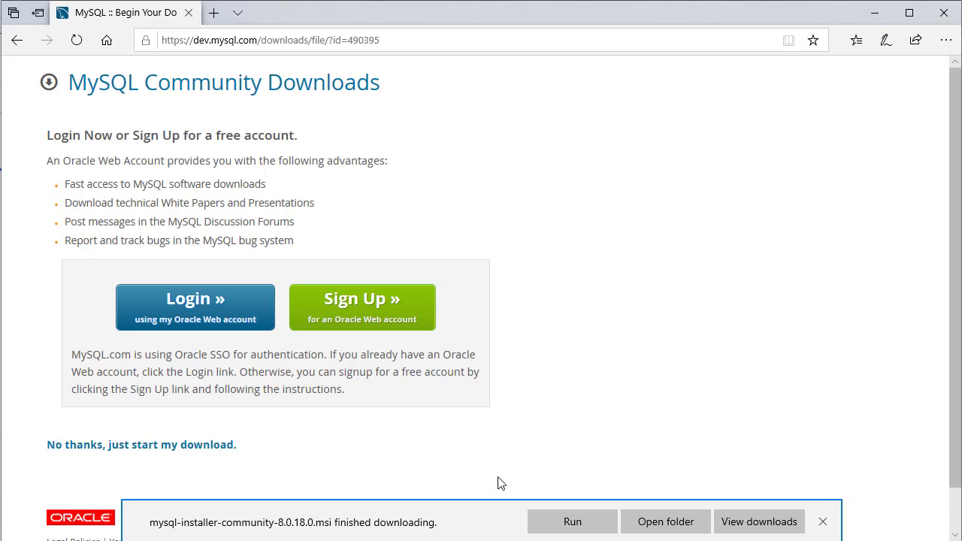
Run the downloaded MySQL installer and continue with the Custom setup type.
{"action": "left_click", "coordinate": [576, 522]}
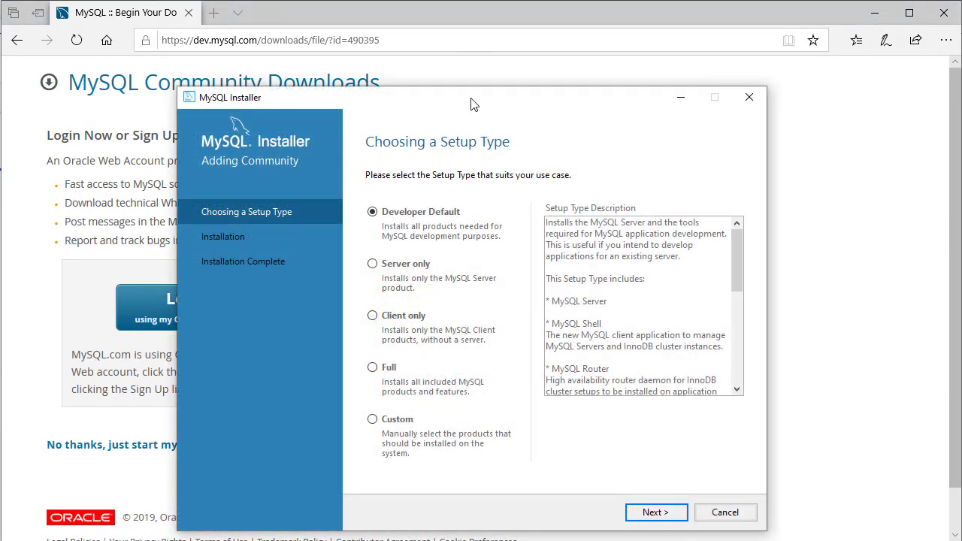
{"action": "left_click_drag", "start_coordinate": [472, 102], "coordinate": [473, 91]}
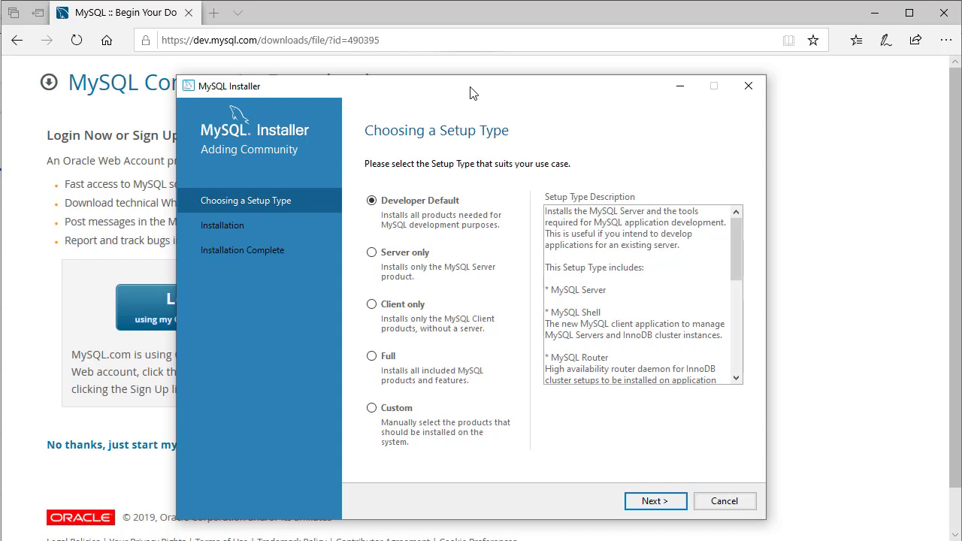
{"action": "left_click", "coordinate": [391, 413]}
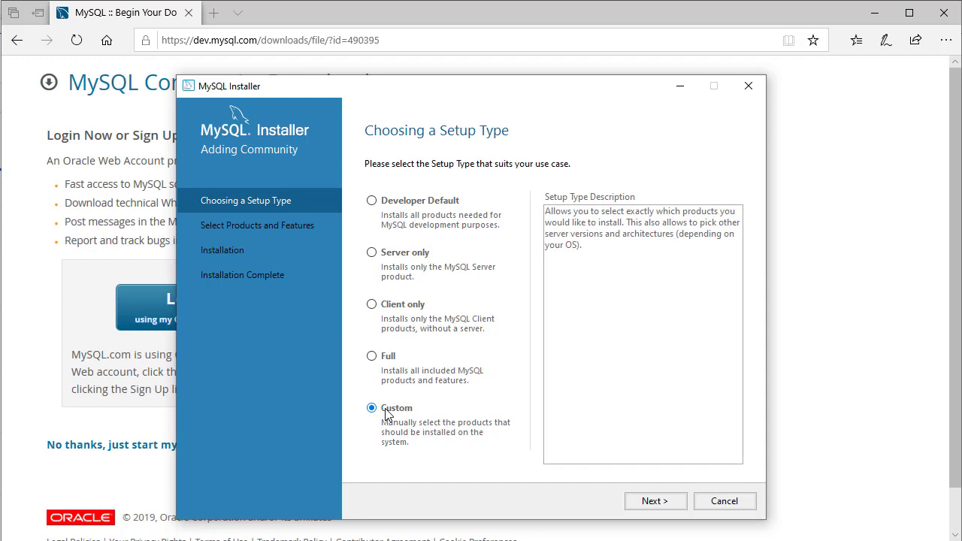
{"action": "left_click", "coordinate": [654, 501]}
Add MySQL Server 8.0.18 - X64 to the products to be installed.
{"action": "left_click", "coordinate": [372, 246]}
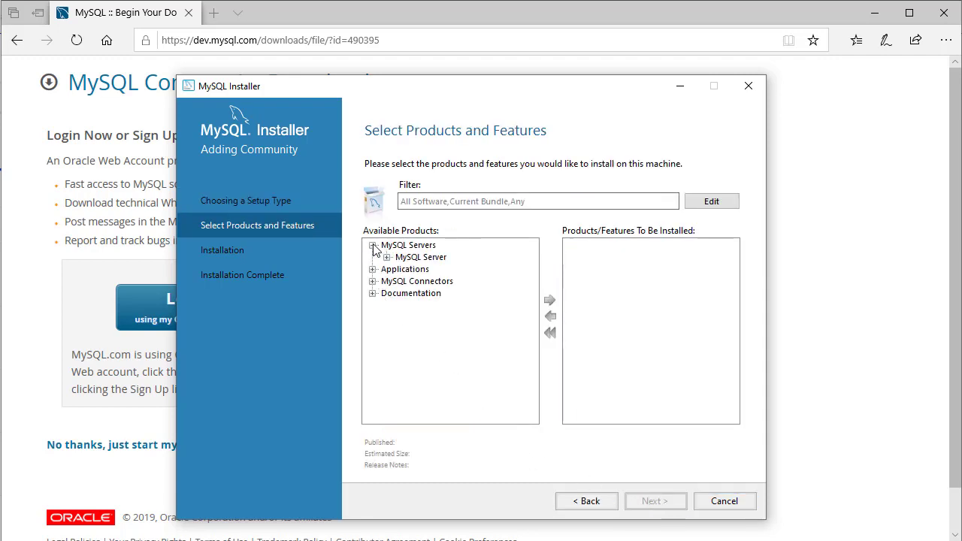
{"action": "left_click", "coordinate": [387, 257]}
{"action": "left_click", "coordinate": [401, 269]}
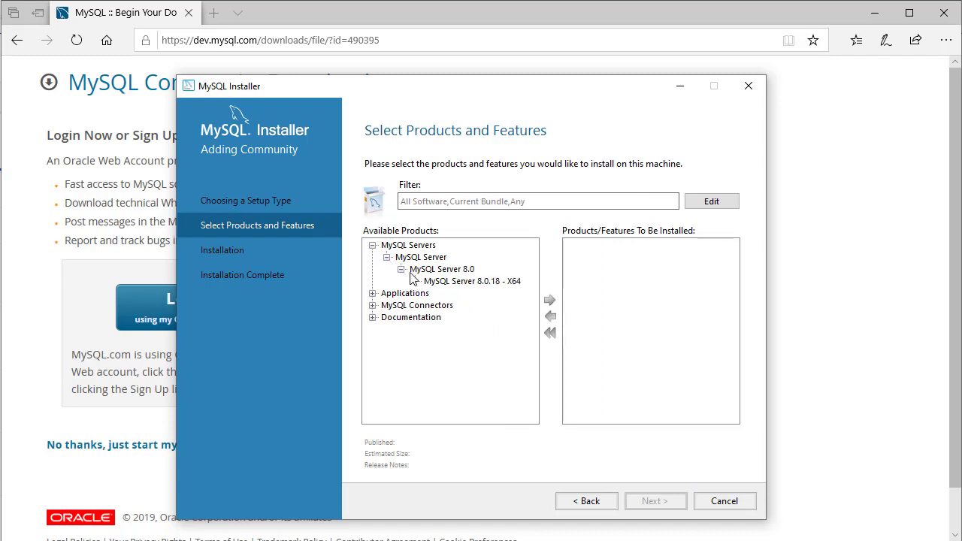
{"action": "left_click", "coordinate": [436, 282]}
{"action": "left_click", "coordinate": [550, 302]}
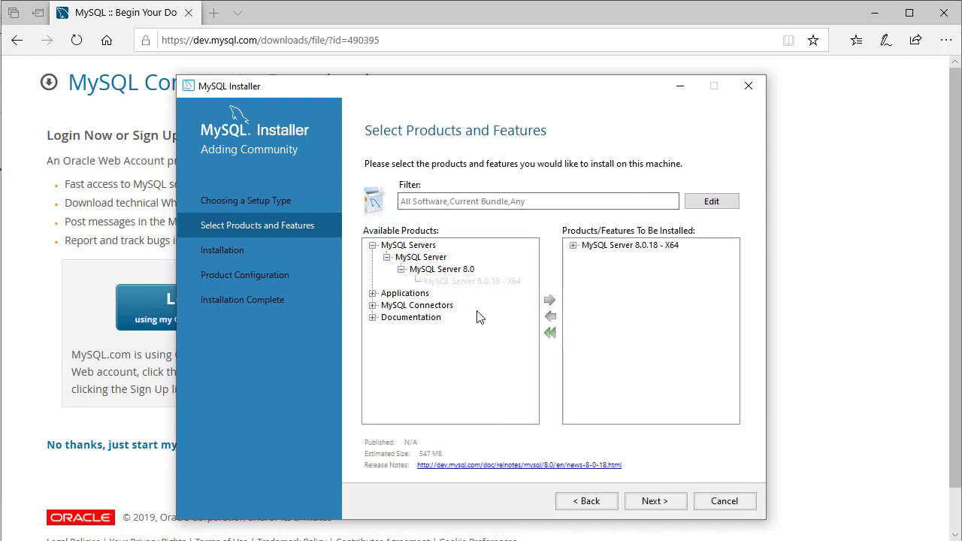
Add MySQL Workbench 8.0.18 - X64 from the Applications group to the products to be installed.
{"action": "left_click", "coordinate": [372, 293]}
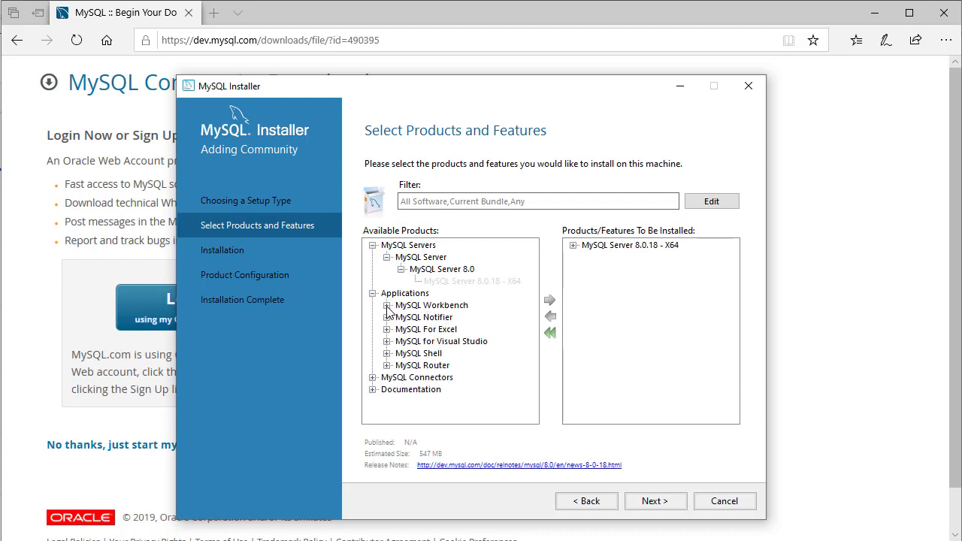
{"action": "left_click", "coordinate": [387, 306]}
{"action": "left_click", "coordinate": [402, 317]}
{"action": "left_click", "coordinate": [472, 331]}
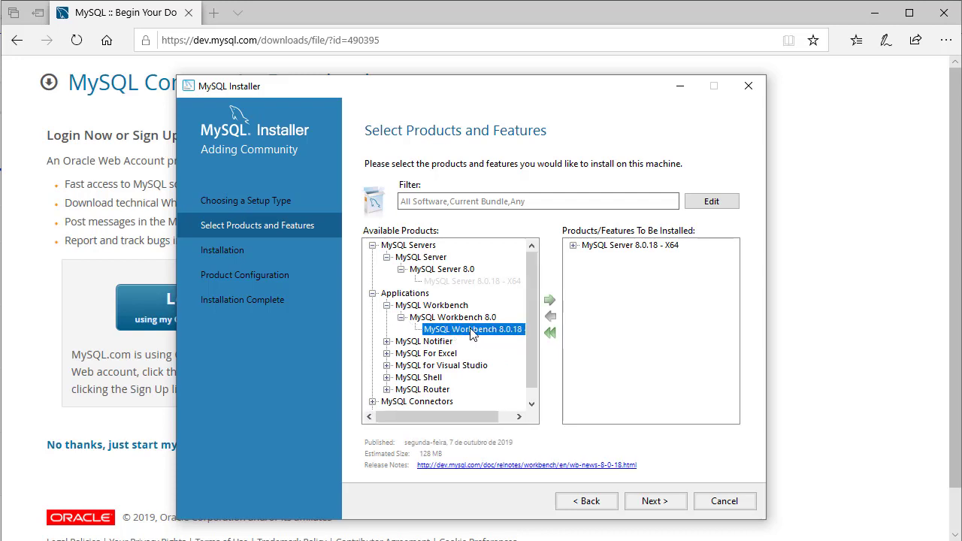
{"action": "left_click", "coordinate": [548, 301]}
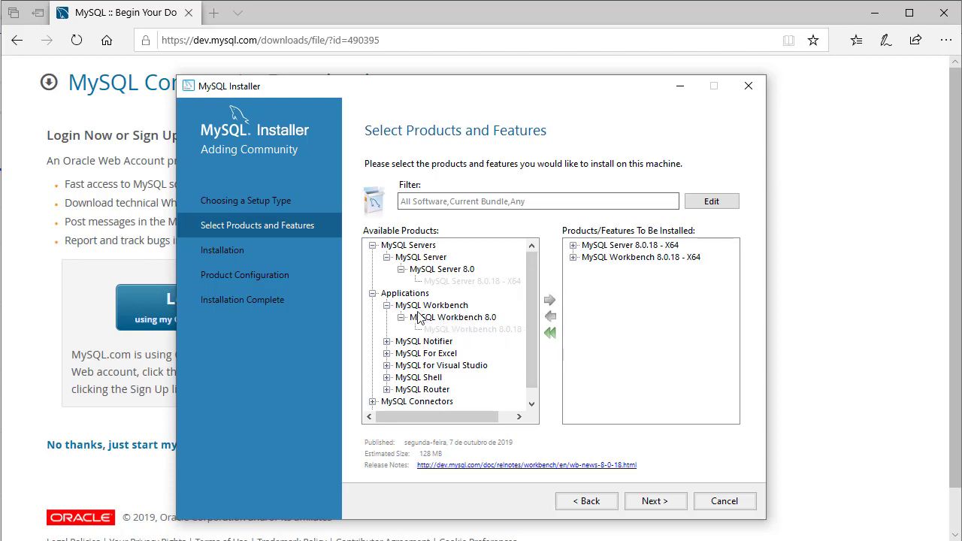
Add MySQL Notifier 1.1.8 - X86 to the products to be installed.
{"action": "left_click", "coordinate": [387, 342]}
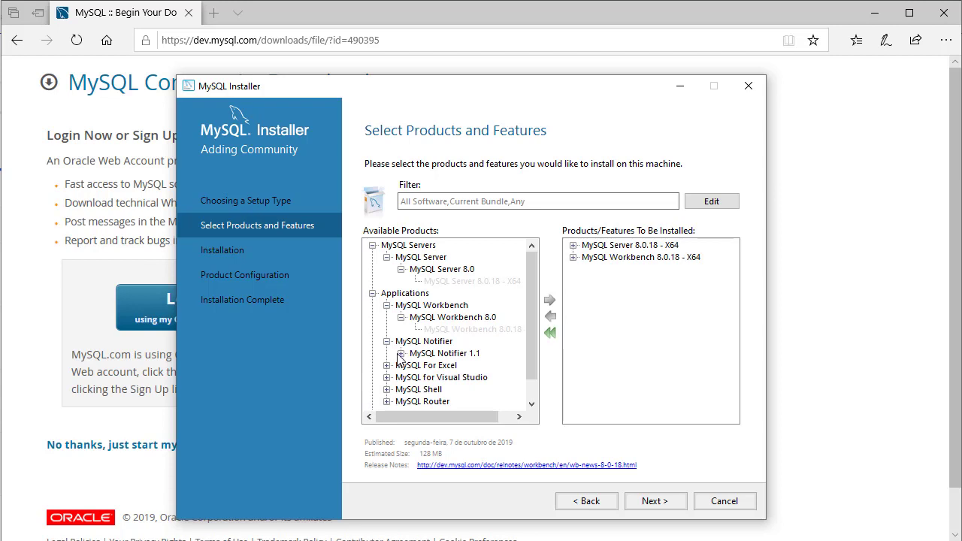
{"action": "left_click", "coordinate": [402, 353]}
{"action": "left_click", "coordinate": [460, 366]}
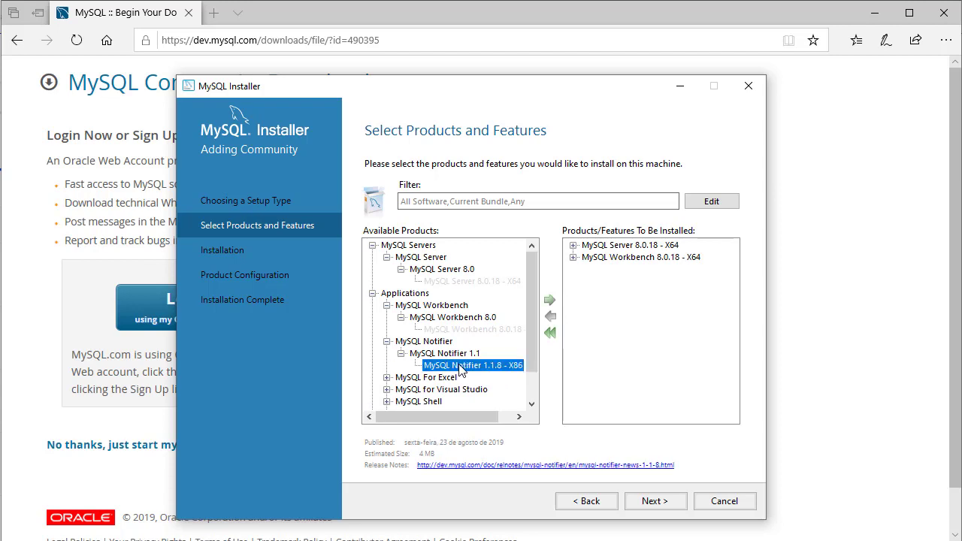
{"action": "left_click", "coordinate": [549, 300]}
Examine the MySQL for Visual Studio 1.2 entry among the available applications.
{"action": "scroll", "coordinate": [466, 356], "scroll_direction": "down", "scroll_amount": 1}
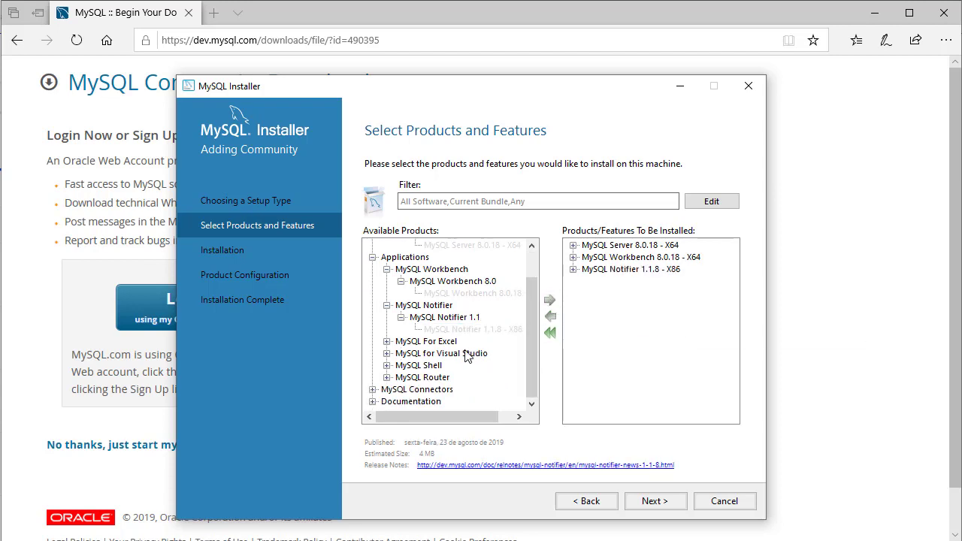
{"action": "left_click", "coordinate": [387, 353]}
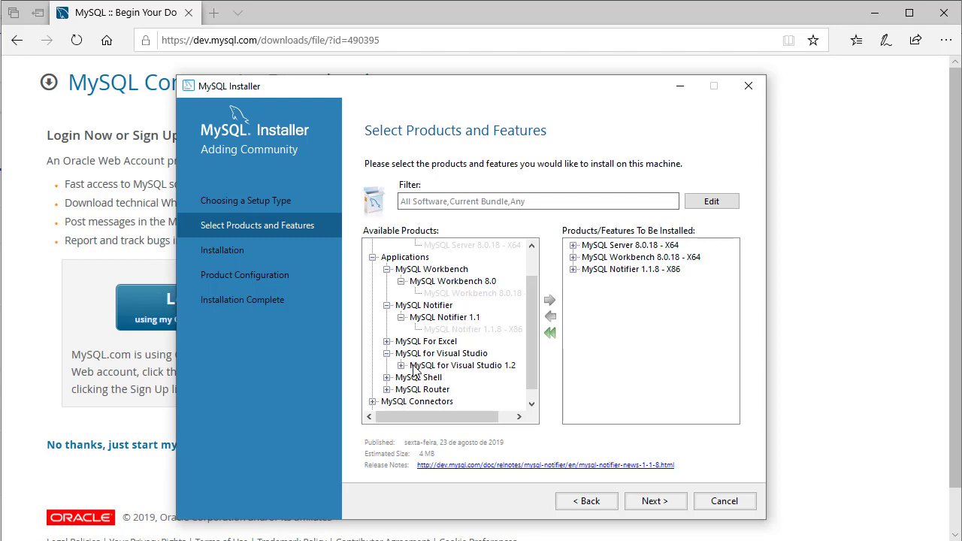
{"action": "left_click", "coordinate": [402, 365]}
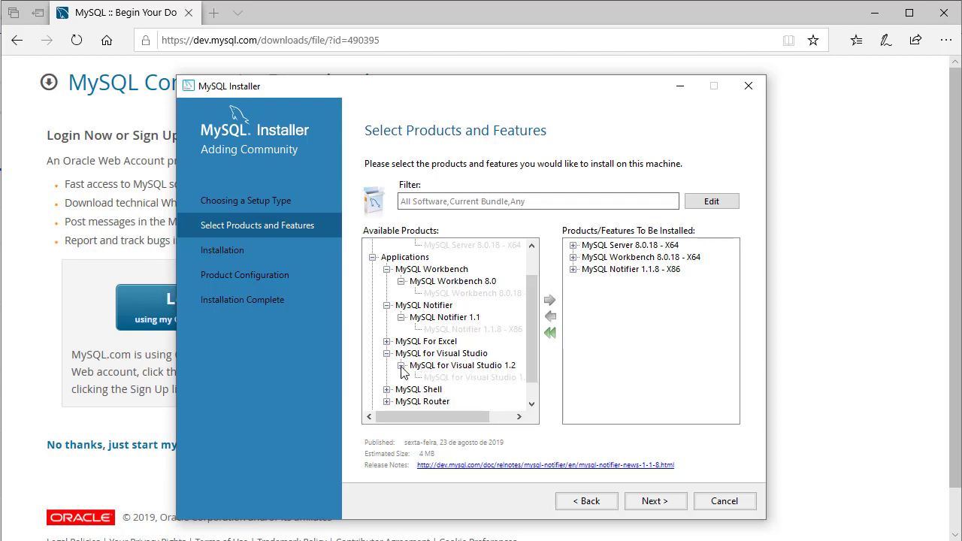
{"action": "left_click", "coordinate": [475, 379]}
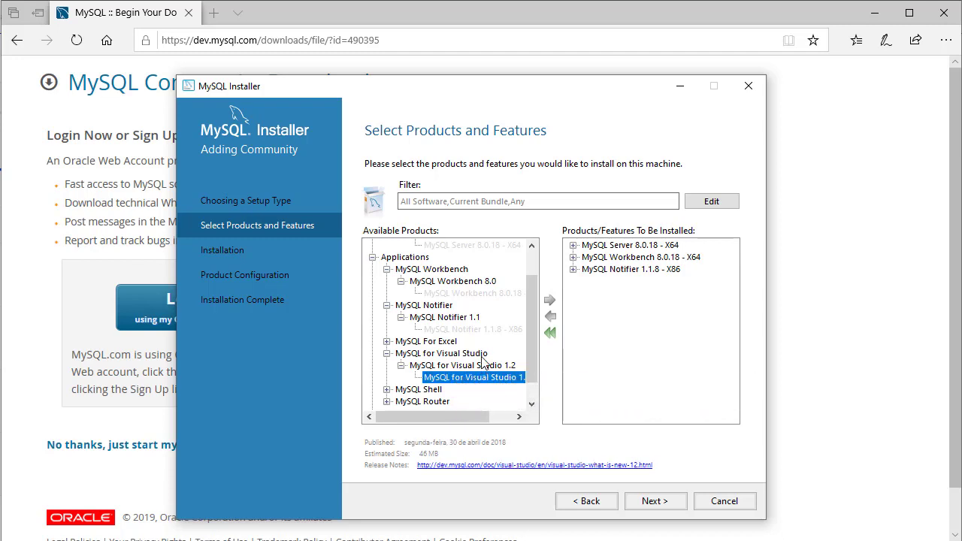
Add Connector/NET 8.0.18 - X86 from the MySQL Connectors group to the products to be installed.
{"action": "scroll", "coordinate": [484, 382], "scroll_direction": "down", "scroll_amount": 1}
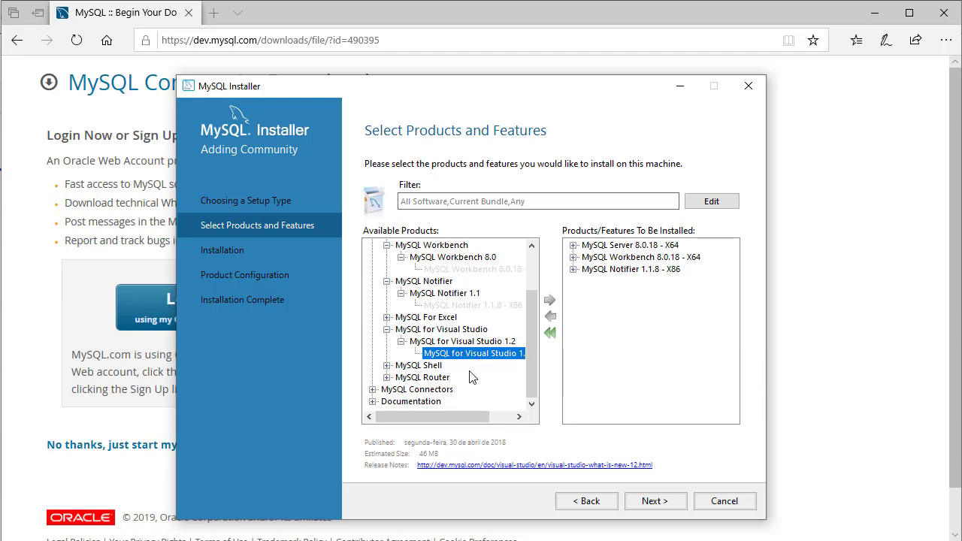
{"action": "left_click", "coordinate": [373, 389]}
{"action": "scroll", "coordinate": [475, 398], "scroll_direction": "down", "scroll_amount": 1}
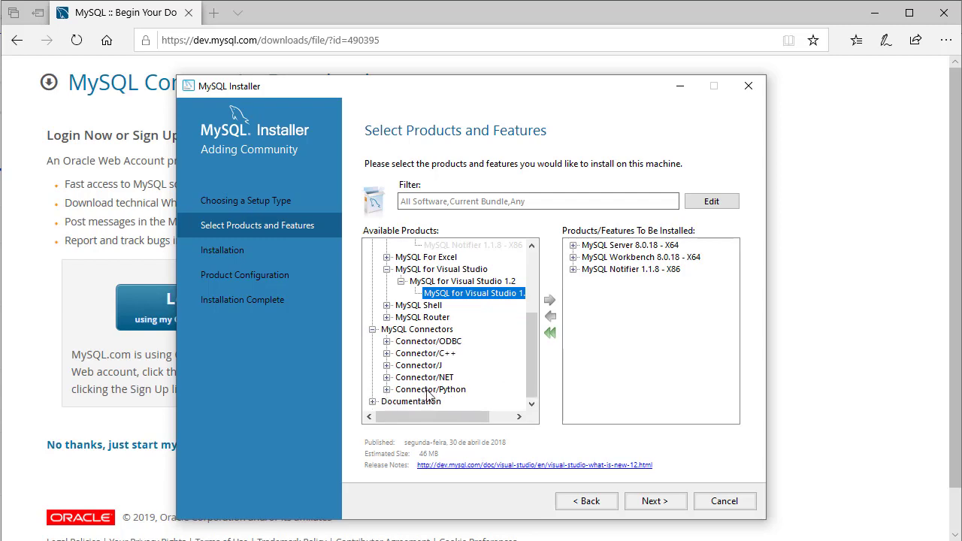
{"action": "left_click", "coordinate": [425, 378]}
{"action": "left_click", "coordinate": [386, 377]}
{"action": "left_click", "coordinate": [401, 389]}
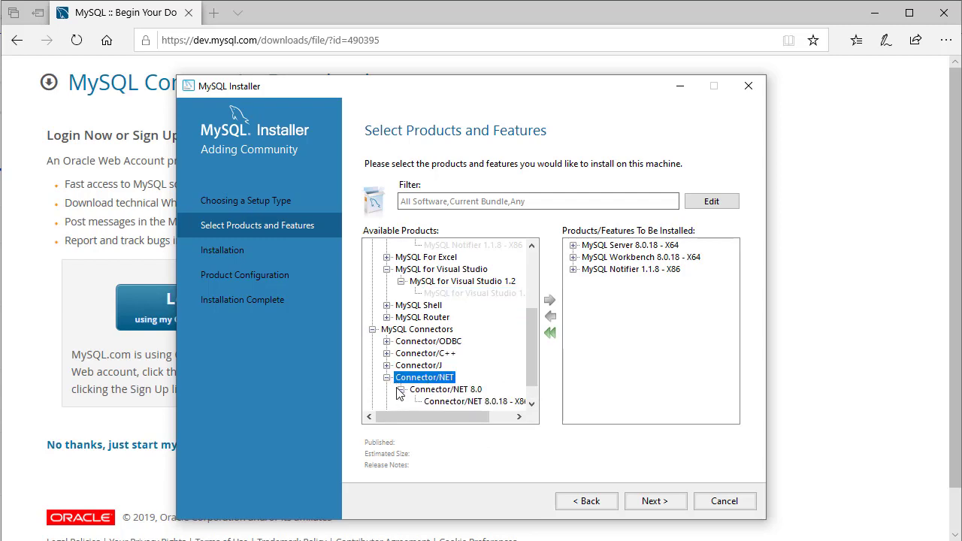
{"action": "left_click", "coordinate": [444, 401]}
{"action": "scroll", "coordinate": [454, 397], "scroll_direction": "down", "scroll_amount": 1}
{"action": "left_click", "coordinate": [549, 300]}
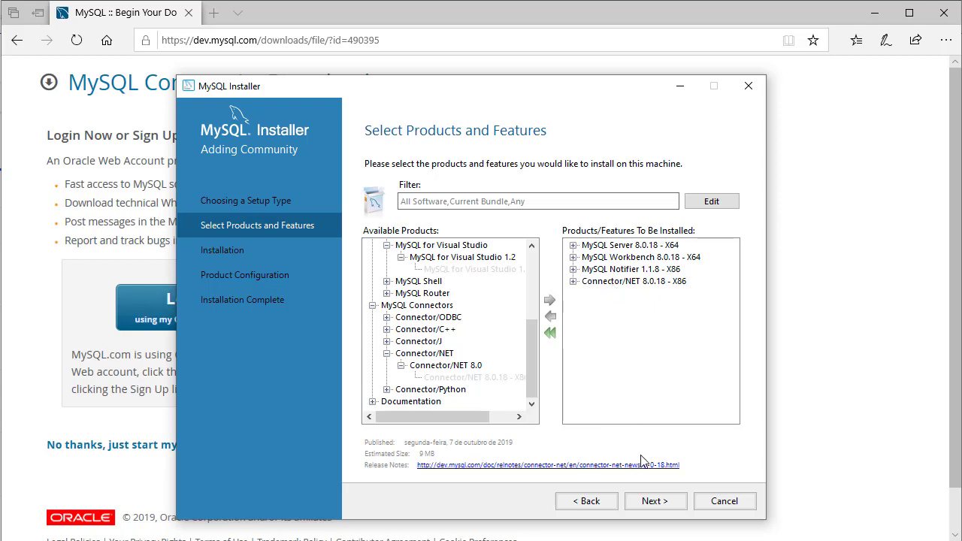
Install the selected MySQL products and start the configuration wizard for MySQL Server 8.0.18.
{"action": "left_click", "coordinate": [655, 501]}
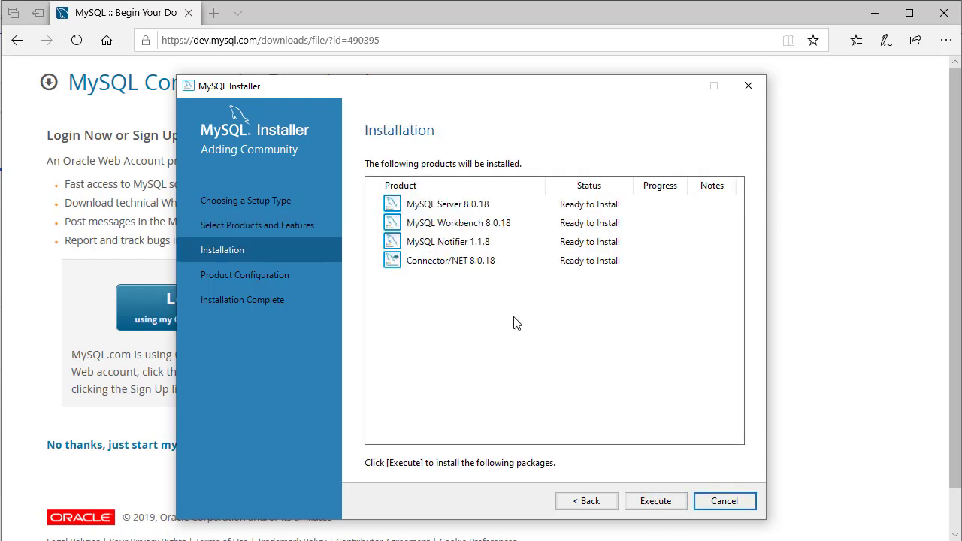
{"action": "left_click", "coordinate": [644, 500]}
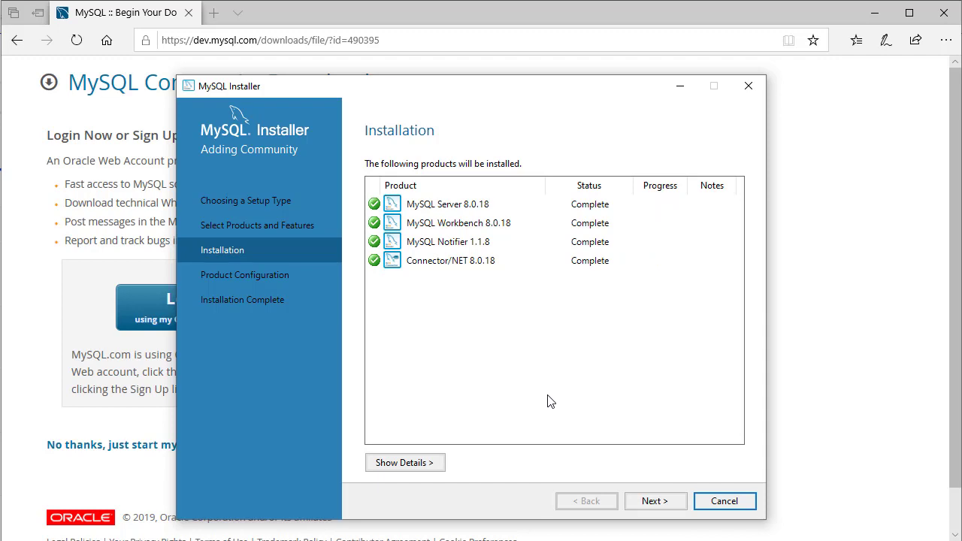
{"action": "left_click", "coordinate": [656, 501]}
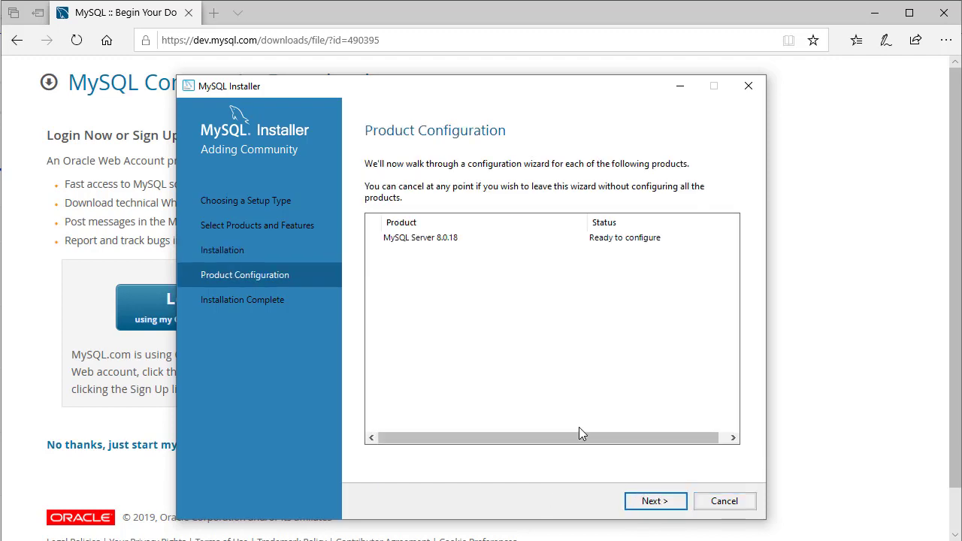
{"action": "left_click", "coordinate": [650, 502]}
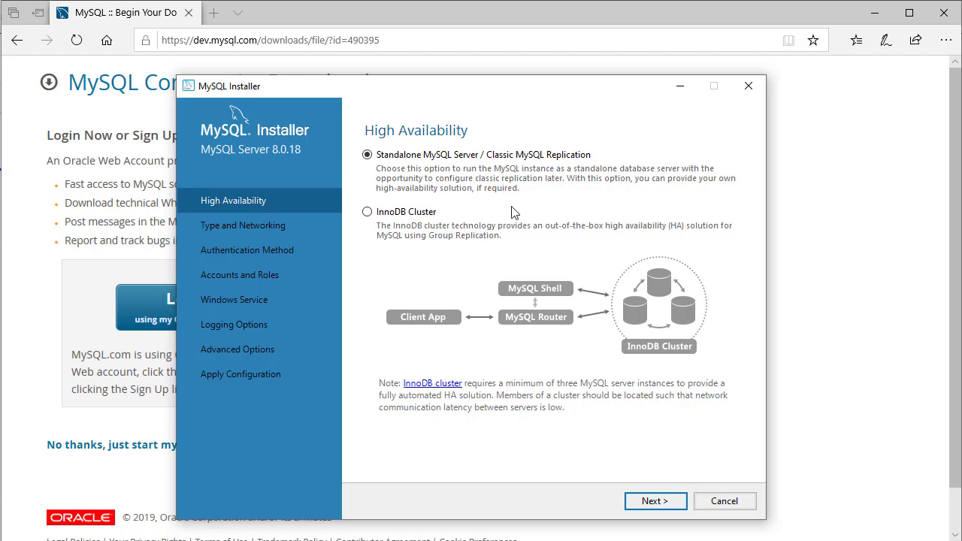
Set up a Standalone MySQL Server as Development Computer with TCP/IP port 3306, X Protocol port 33060 and strong password encryption.
{"action": "left_click", "coordinate": [659, 502]}
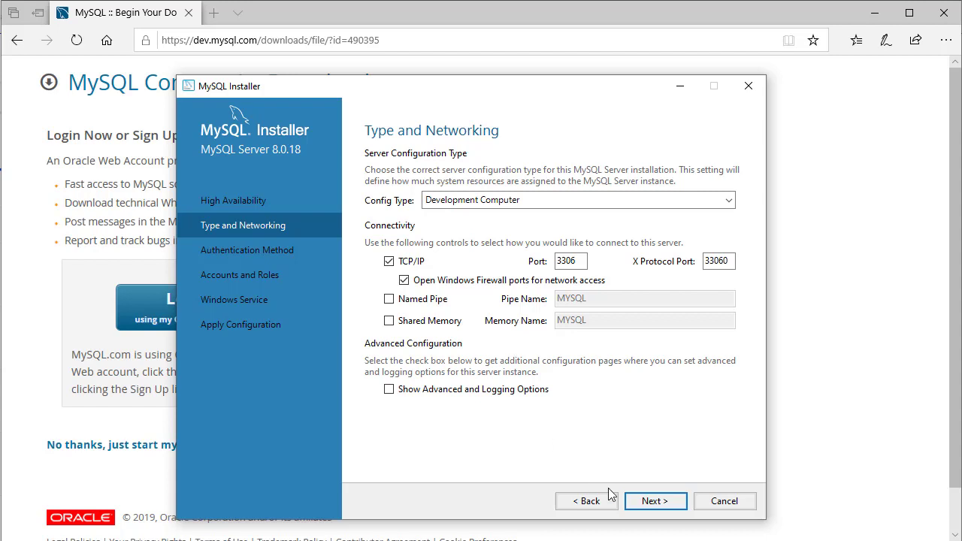
{"action": "left_click", "coordinate": [656, 502]}
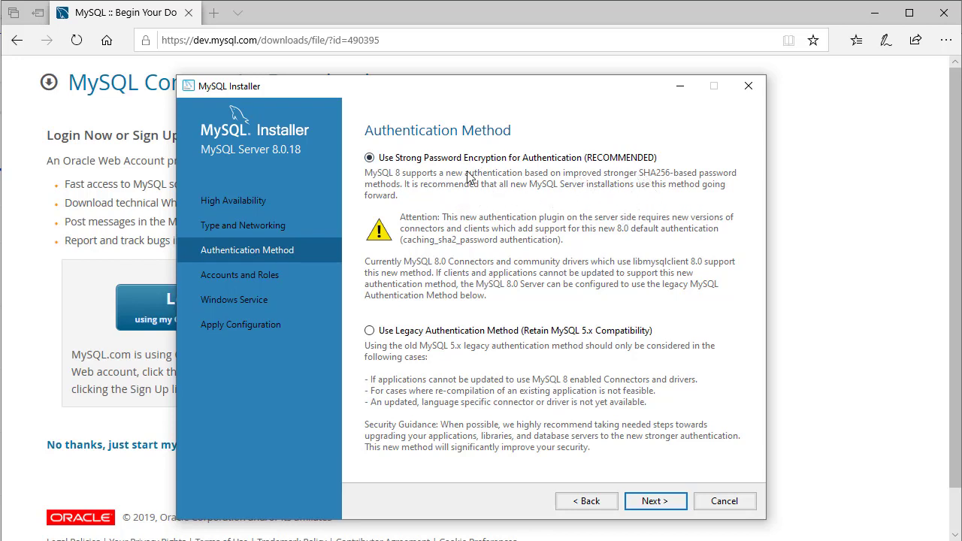
{"action": "left_click", "coordinate": [656, 501]}
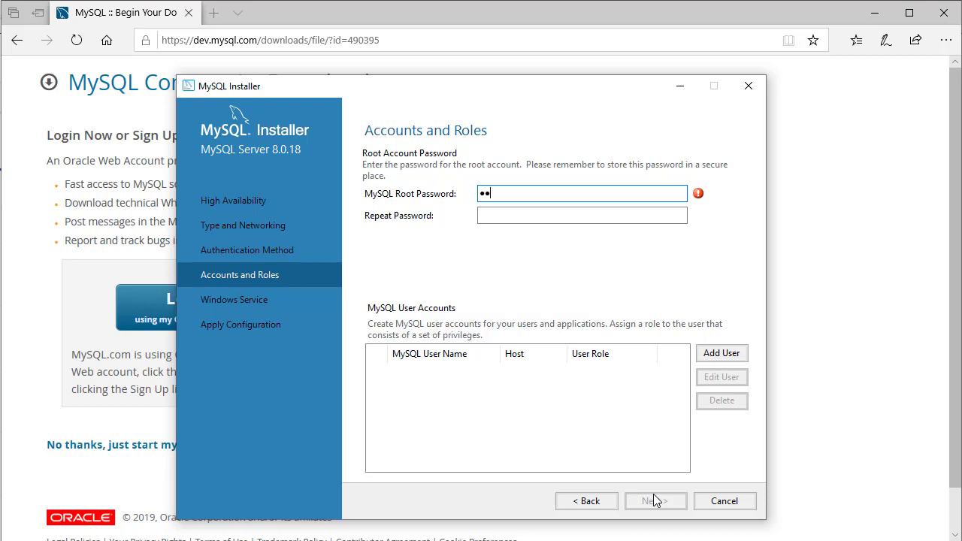
Enter and repeat the MySQL root account password and accept the accounts and roles settings.
{"action": "type", "text": "••"}
{"action": "key", "text": "Tab"}
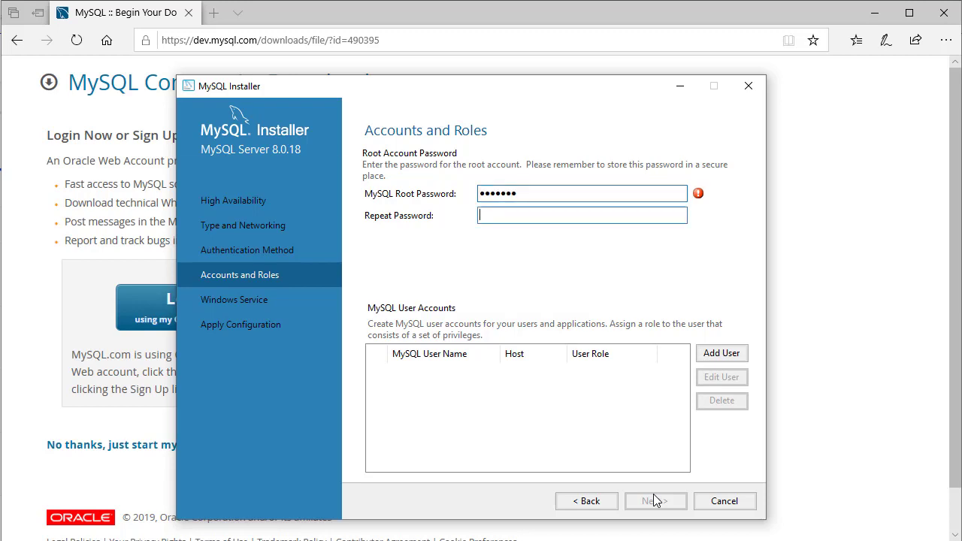
{"action": "type", "text": "••••••"}
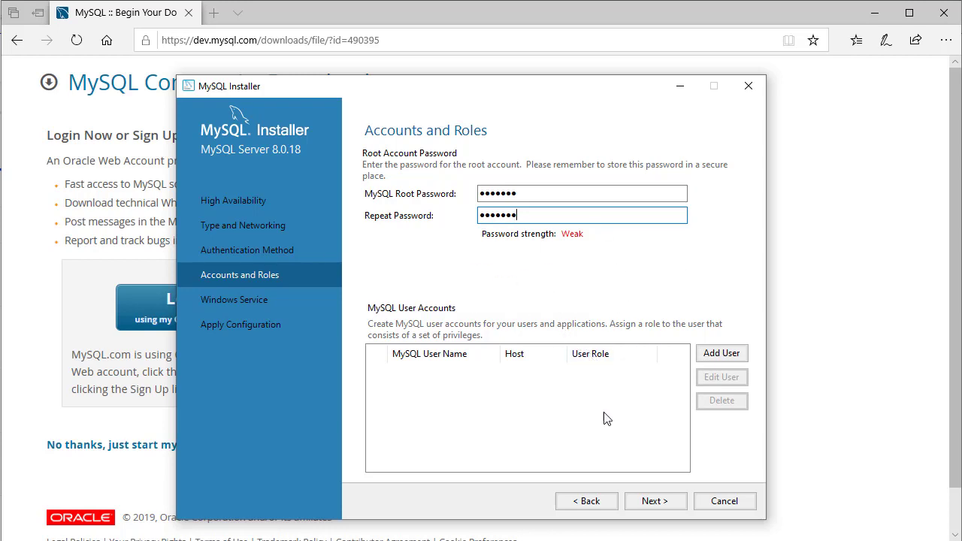
{"action": "left_click", "coordinate": [652, 502]}
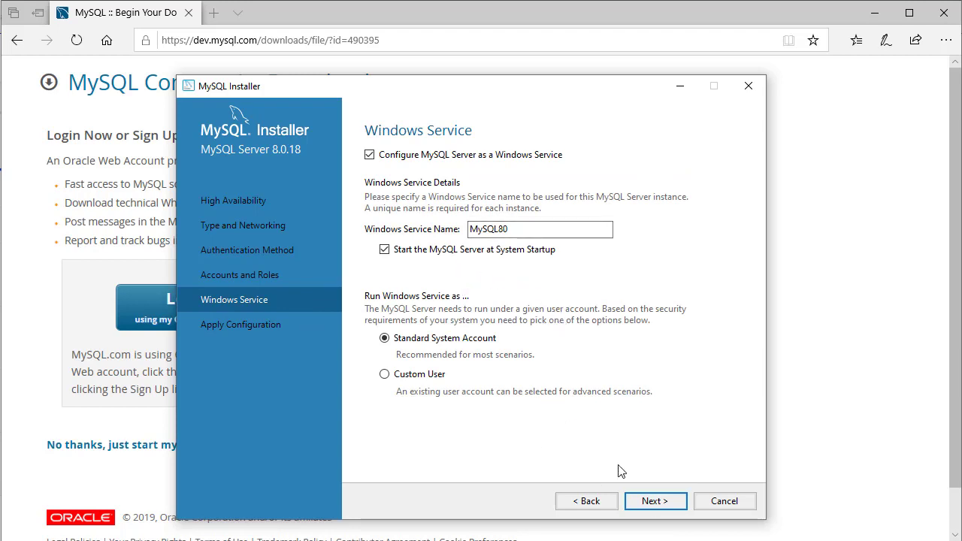
Accept the MySQL80 Windows service running under the Standard System Account and apply the server configuration.
{"action": "left_click", "coordinate": [644, 496]}
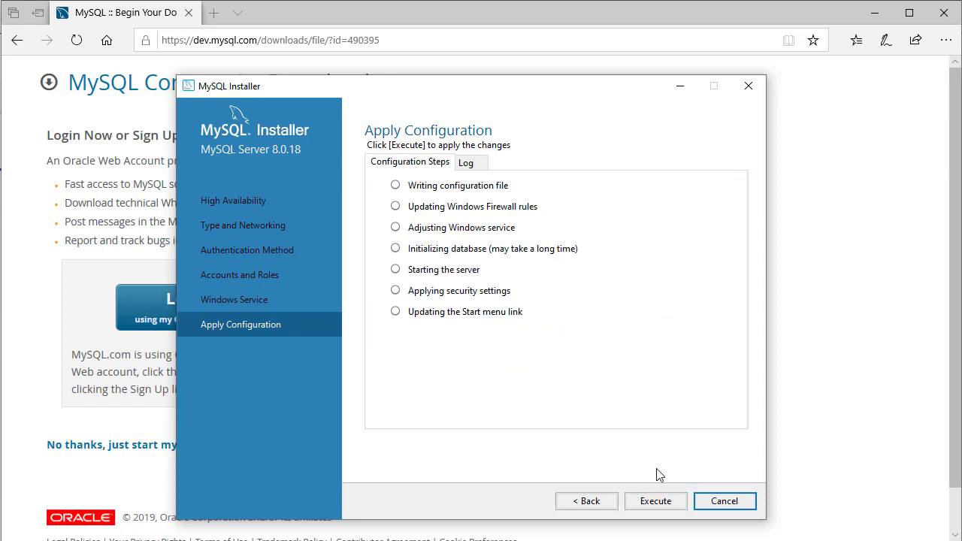
{"action": "left_click", "coordinate": [665, 502]}
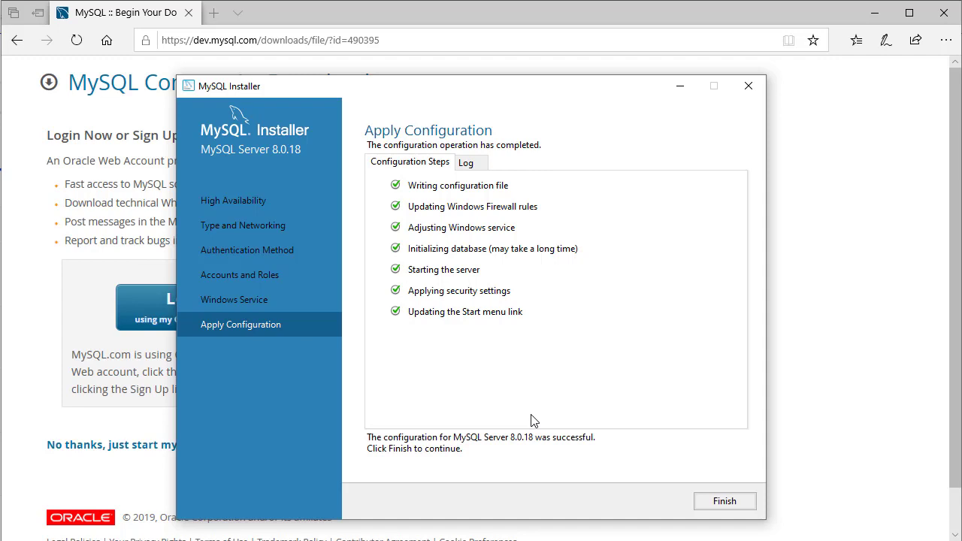
{"action": "left_click", "coordinate": [722, 501]}
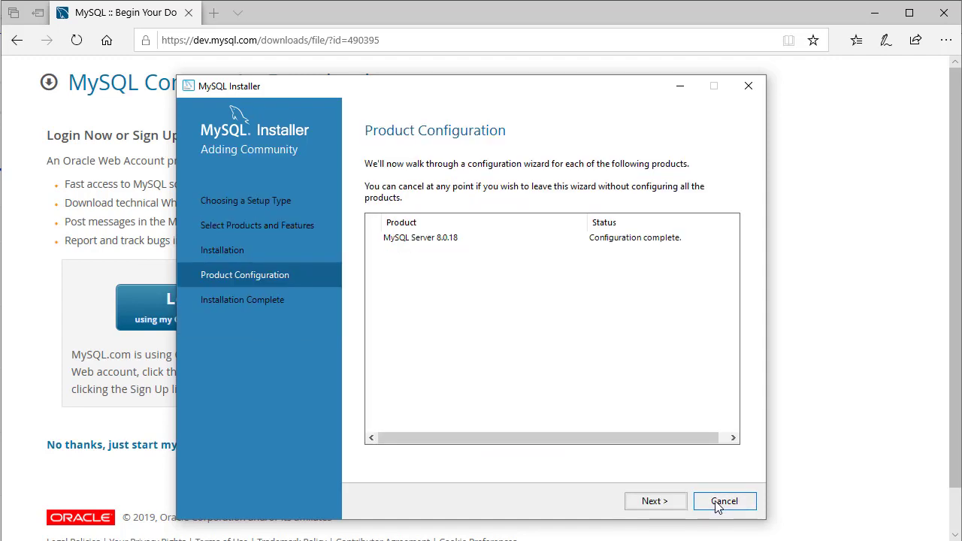
Complete the installation with MySQL Workbench started after setup, and widen the Workbench window across the screen.
{"action": "left_click", "coordinate": [650, 502]}
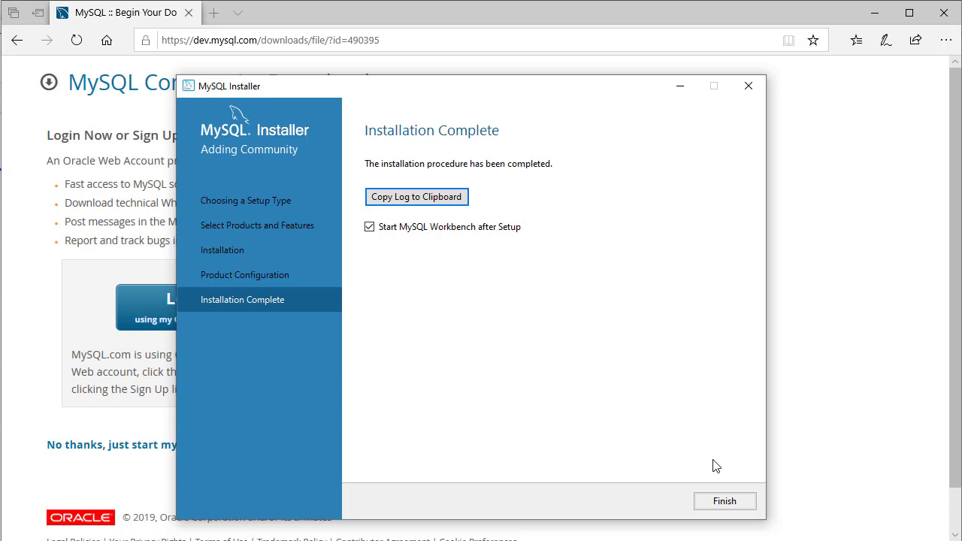
{"action": "left_click", "coordinate": [725, 501]}
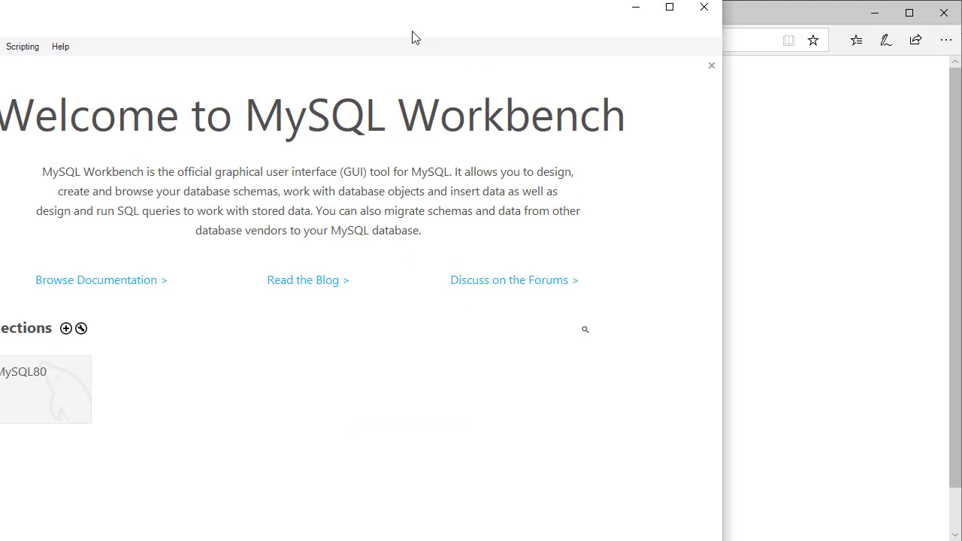
{"action": "left_click_drag", "start_coordinate": [392, 25], "coordinate": [557, 28]}
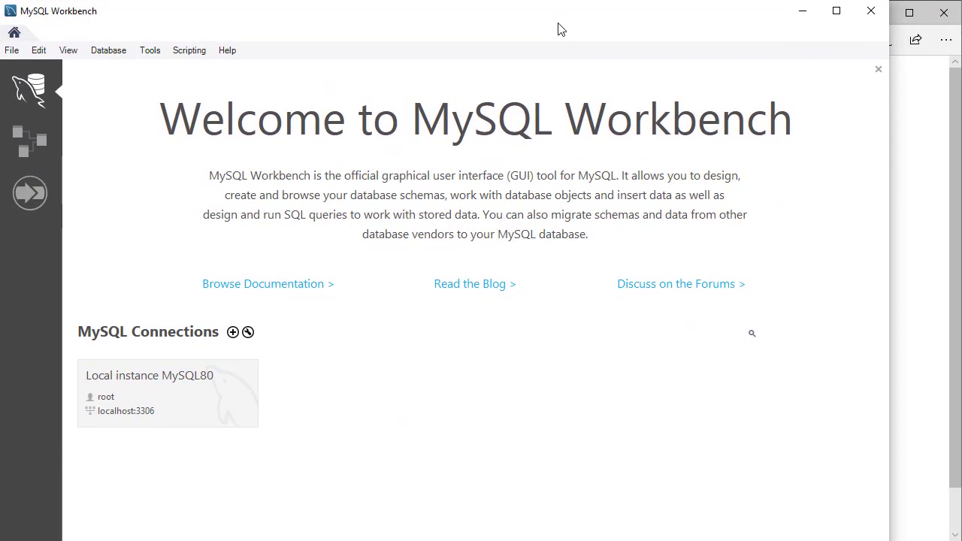
{"action": "left_click_drag", "start_coordinate": [889, 321], "coordinate": [956, 321]}
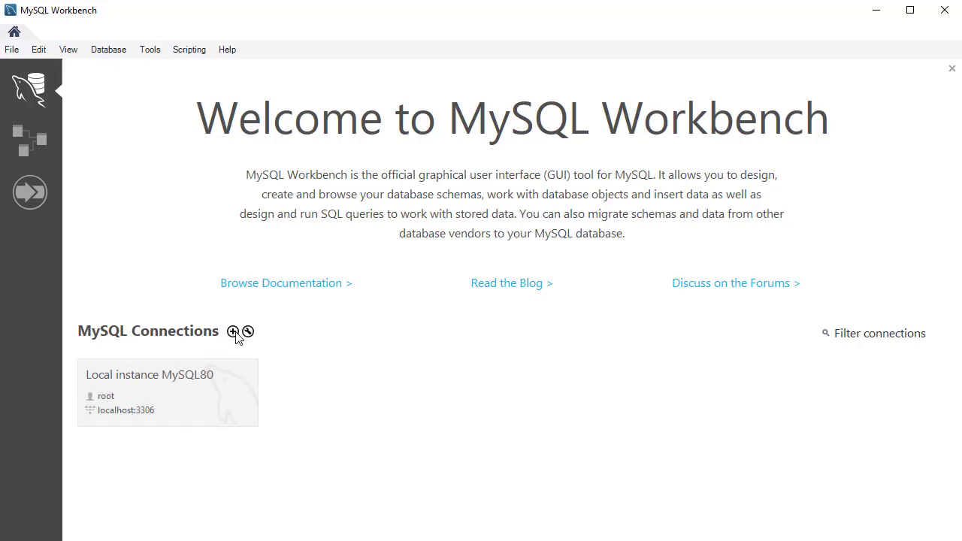
Try to connect to Local instance MySQL80 as root with the account password.
{"action": "left_click", "coordinate": [148, 391]}
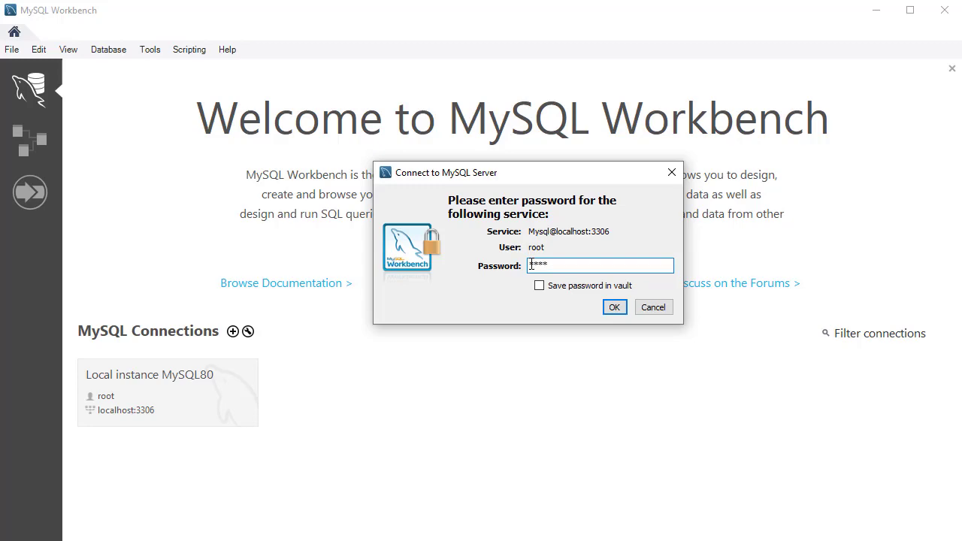
{"action": "key", "text": "Return"}
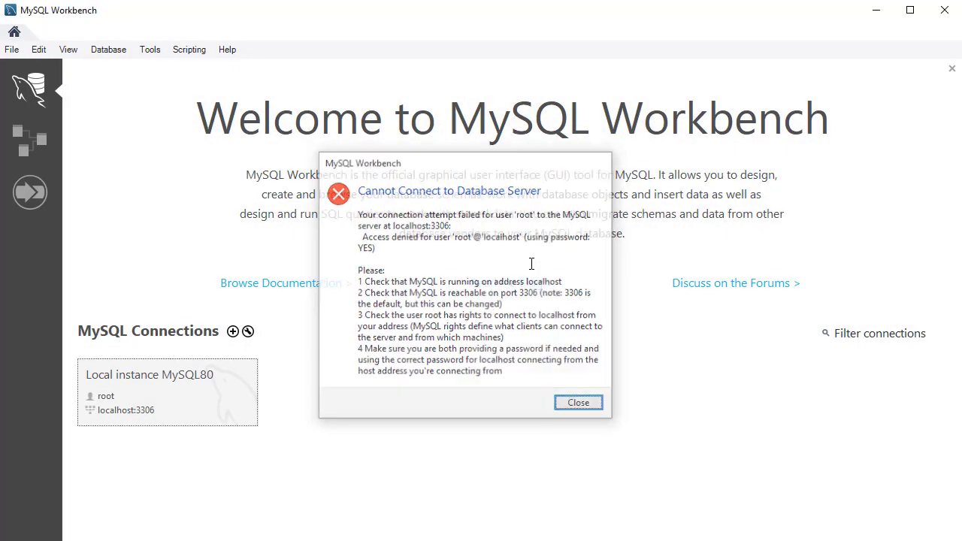
{"action": "key", "text": "Return"}
Connect to Local instance MySQL80 by entering the root account password.
{"action": "left_click", "coordinate": [142, 396]}
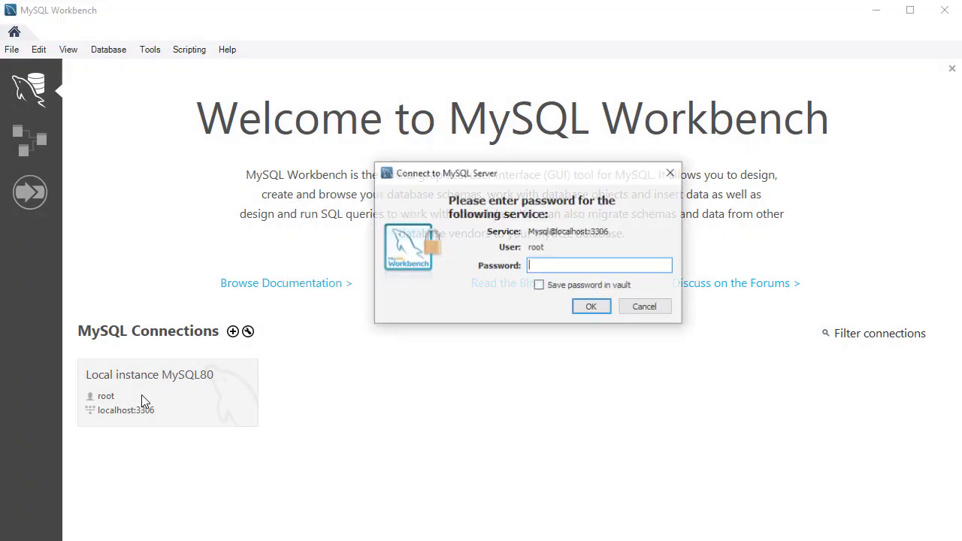
{"action": "type", "text": "***"}
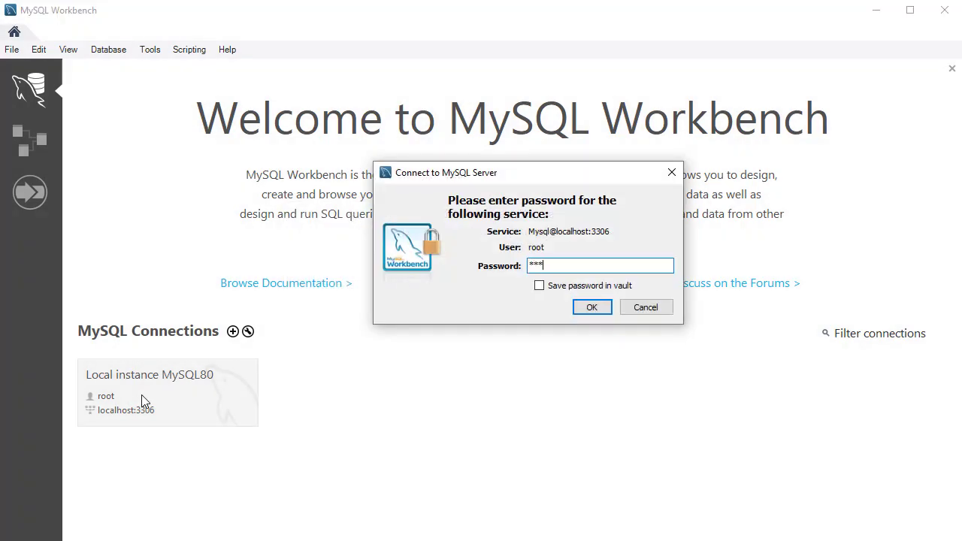
{"action": "type", "text": "***"}
{"action": "key", "text": "Return"}
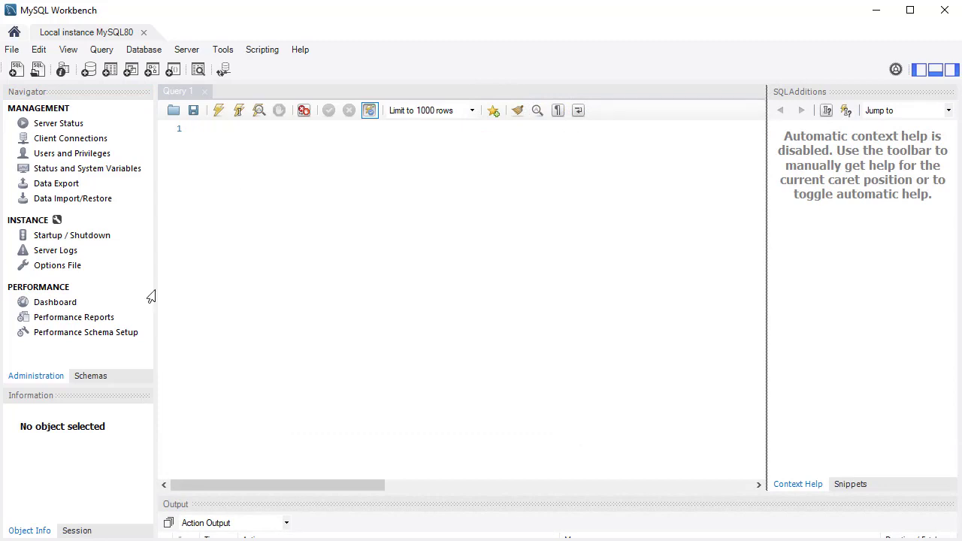
Create a schema named cliente with the default charset and collation, and apply its SQL script to the database.
{"action": "left_click", "coordinate": [91, 380]}
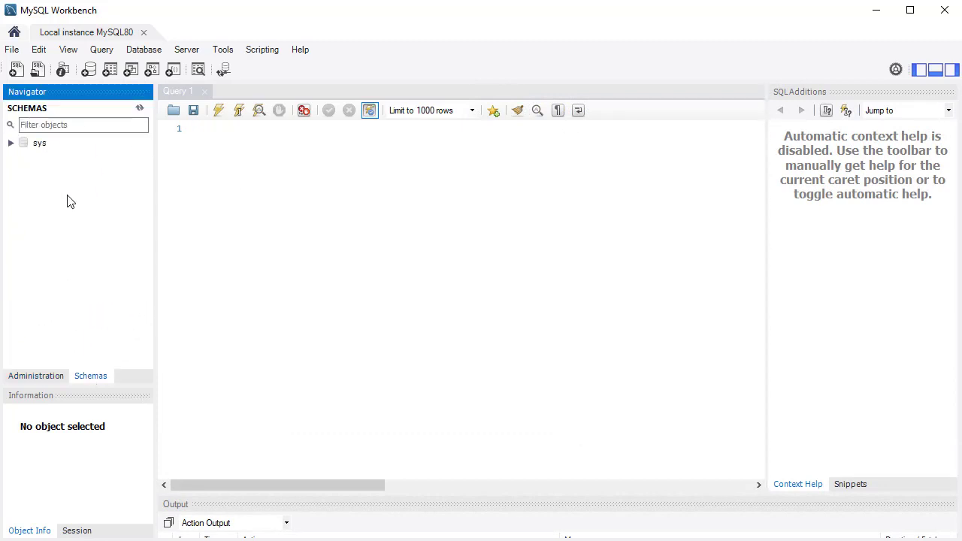
{"action": "right_click", "coordinate": [62, 229]}
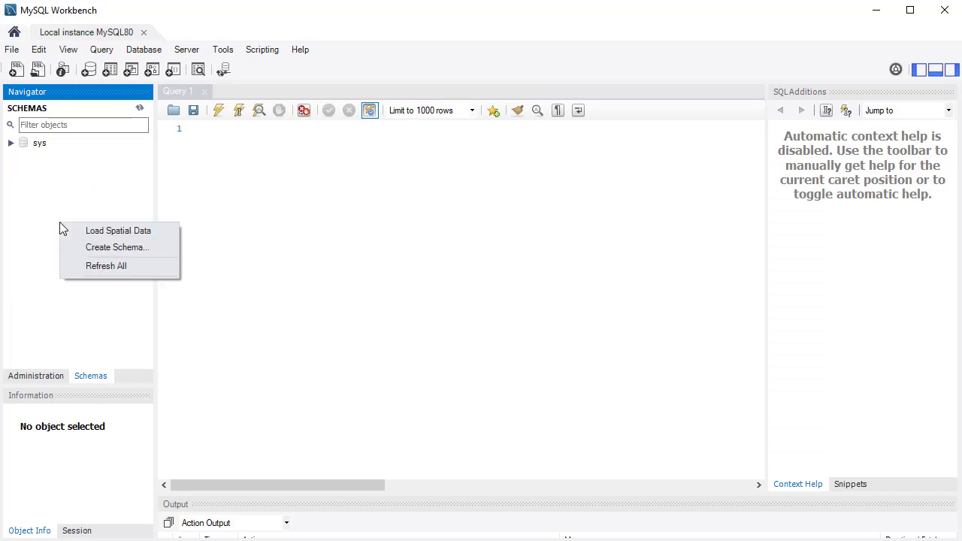
{"action": "left_click", "coordinate": [142, 251]}
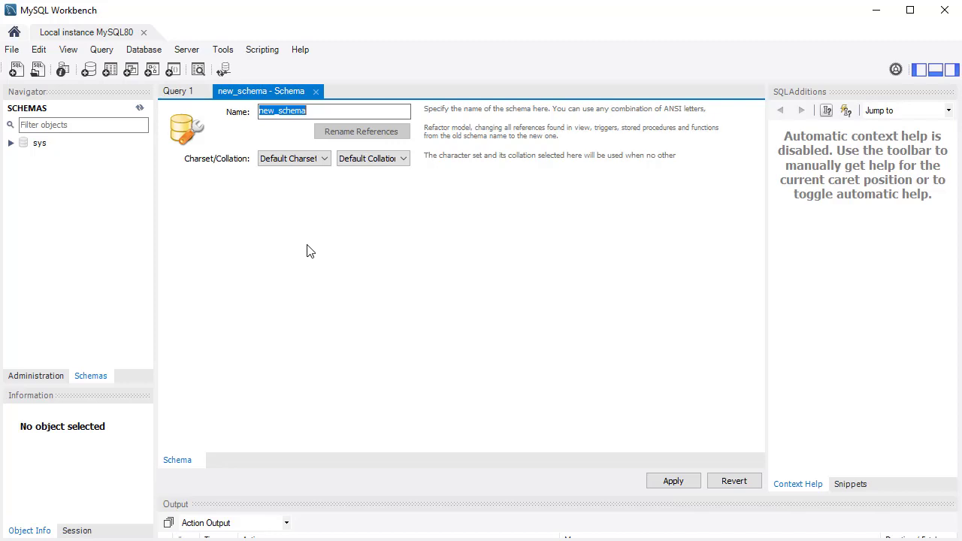
{"action": "type", "text": "Clientes"}
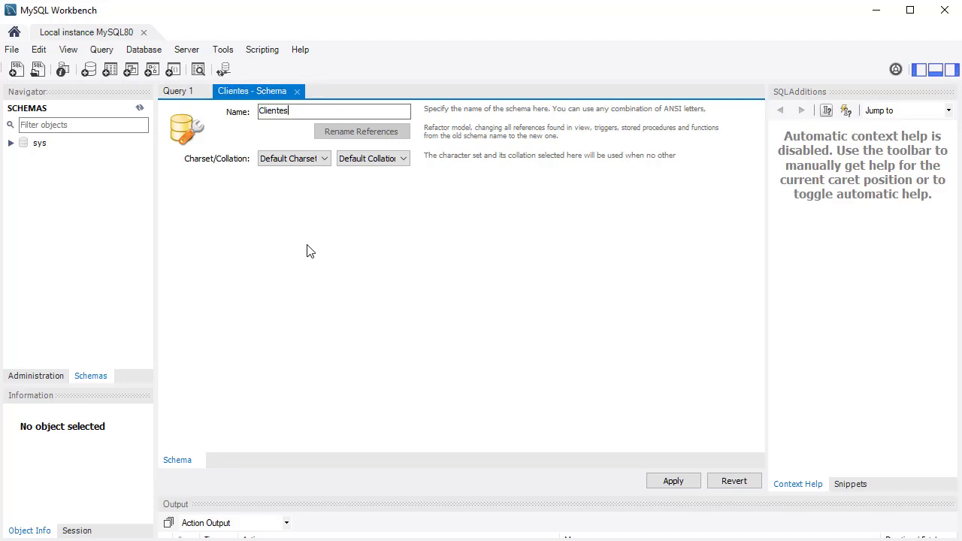
{"action": "key", "text": "BackSpace"}
{"action": "left_click", "coordinate": [679, 484]}
{"action": "left_click", "coordinate": [565, 343]}
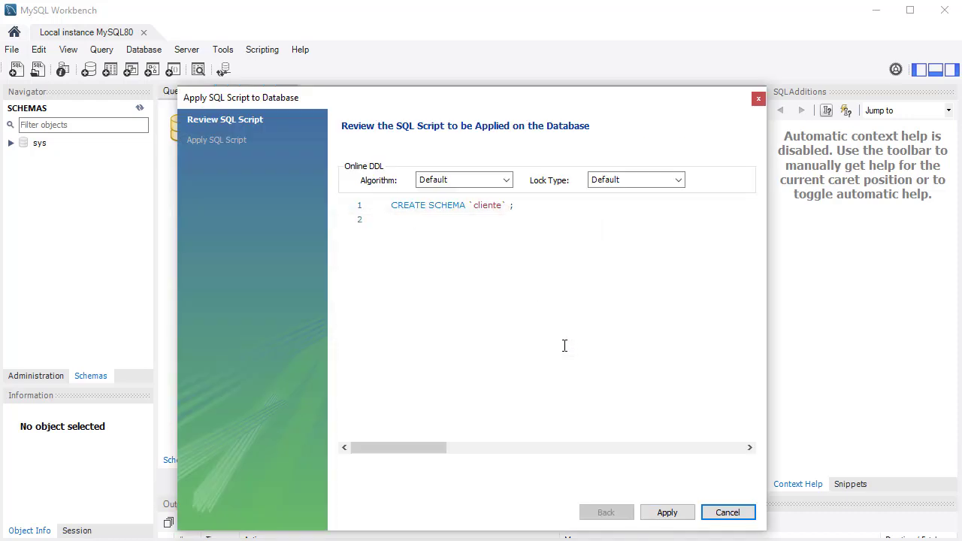
{"action": "left_click", "coordinate": [667, 512]}
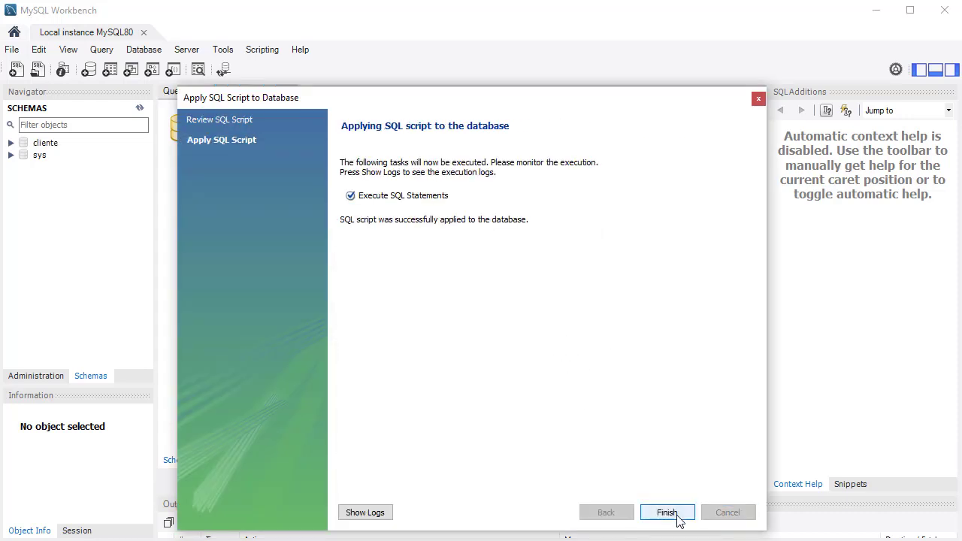
{"action": "left_click", "coordinate": [676, 514]}
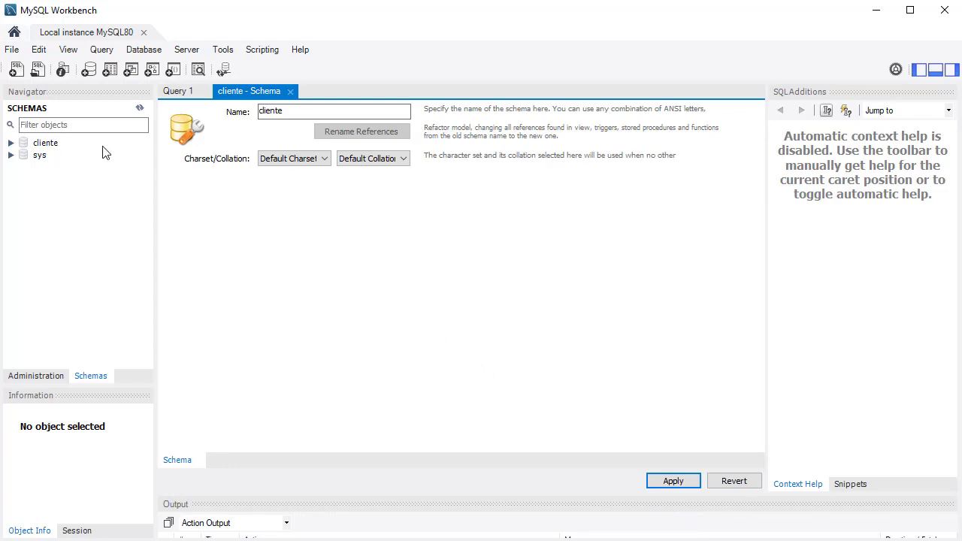
Start a new table in the cliente schema and name it cad_cliente.
{"action": "left_click", "coordinate": [10, 143]}
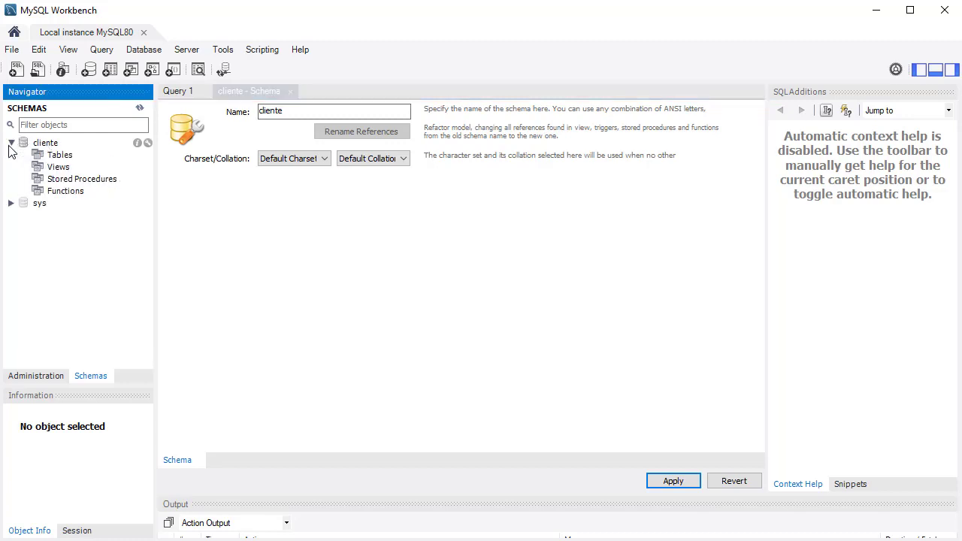
{"action": "right_click", "coordinate": [43, 157]}
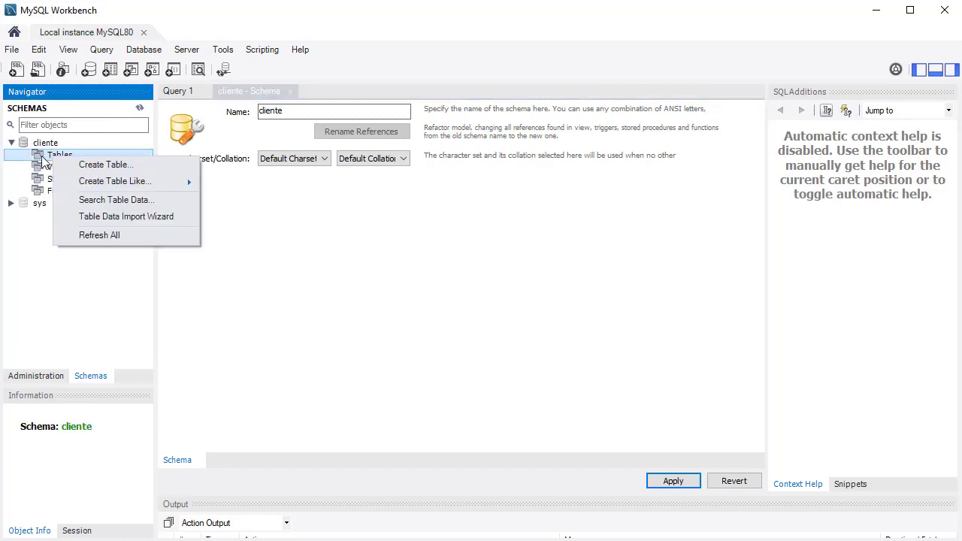
{"action": "left_click", "coordinate": [46, 158]}
{"action": "right_click", "coordinate": [66, 160]}
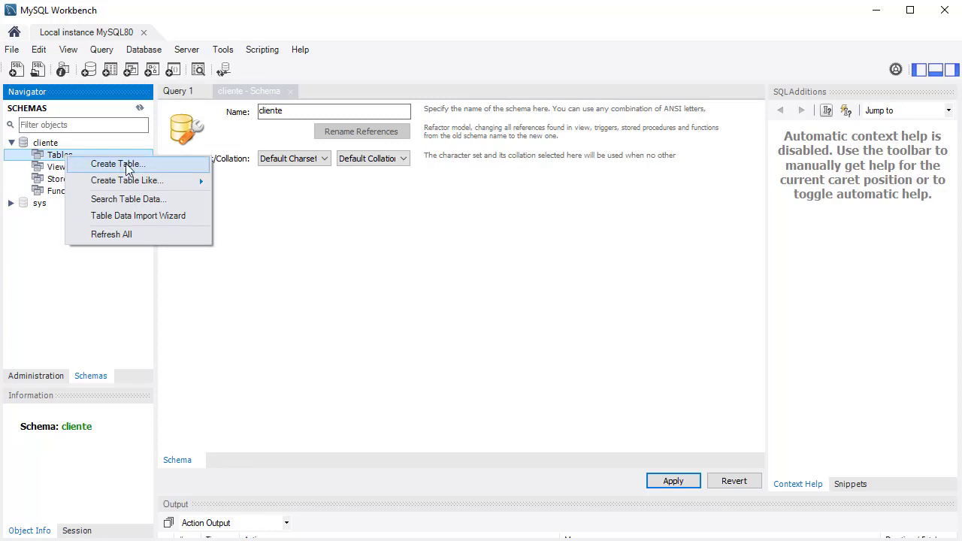
{"action": "left_click", "coordinate": [143, 164]}
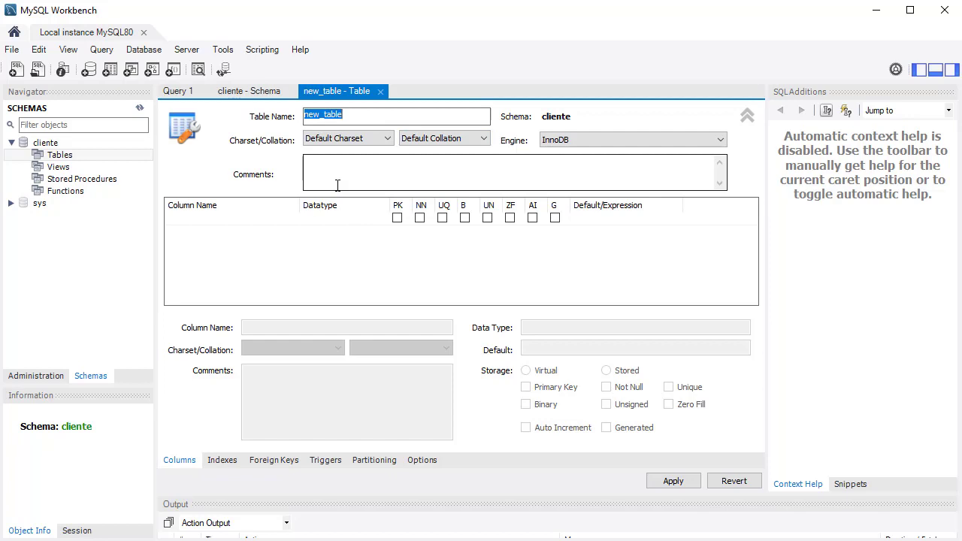
{"action": "type", "text": "cad_cliente"}
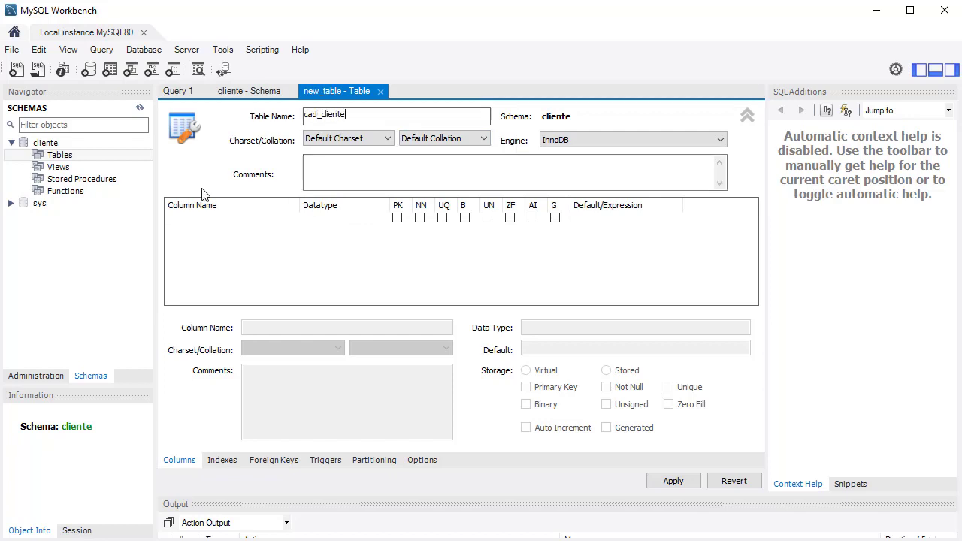
Add an id column of type INT to cad_cliente as primary key, not null and unique.
{"action": "left_click", "coordinate": [208, 225]}
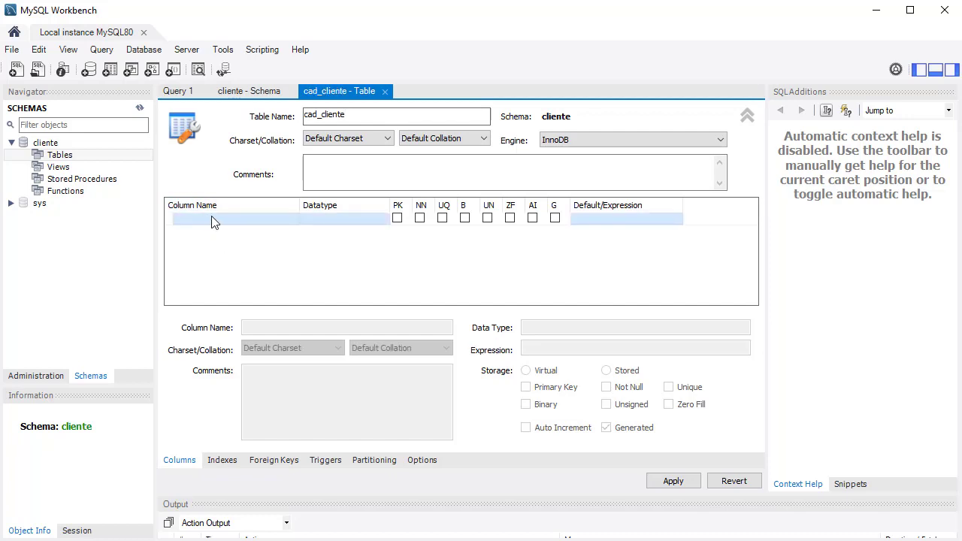
{"action": "left_click", "coordinate": [213, 219]}
{"action": "type", "text": "i"}
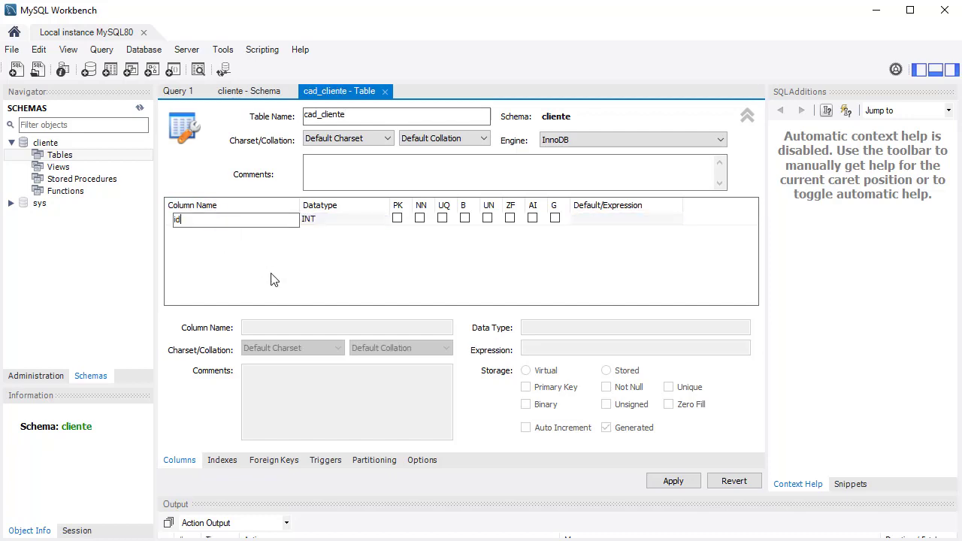
{"action": "type", "text": "d"}
{"action": "key", "text": "Tab"}
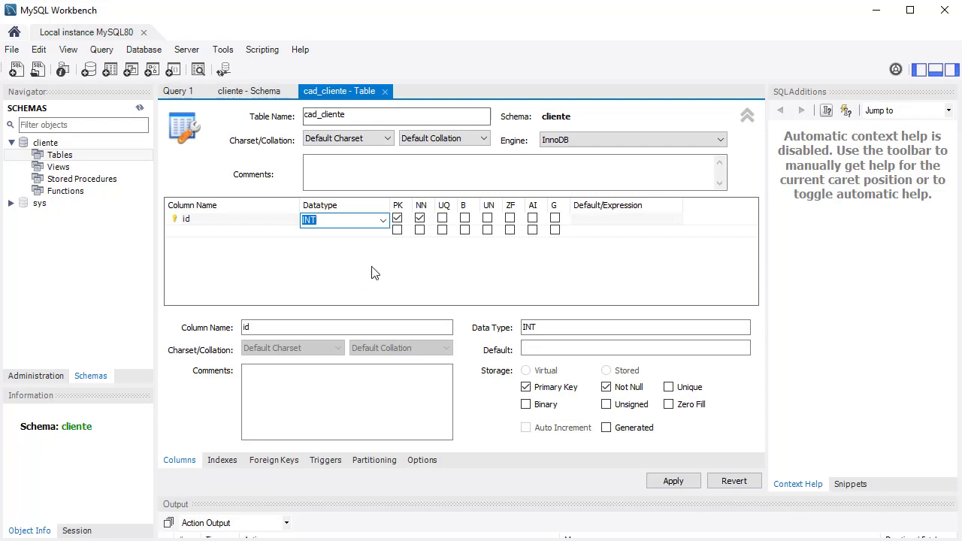
{"action": "left_click", "coordinate": [443, 219]}
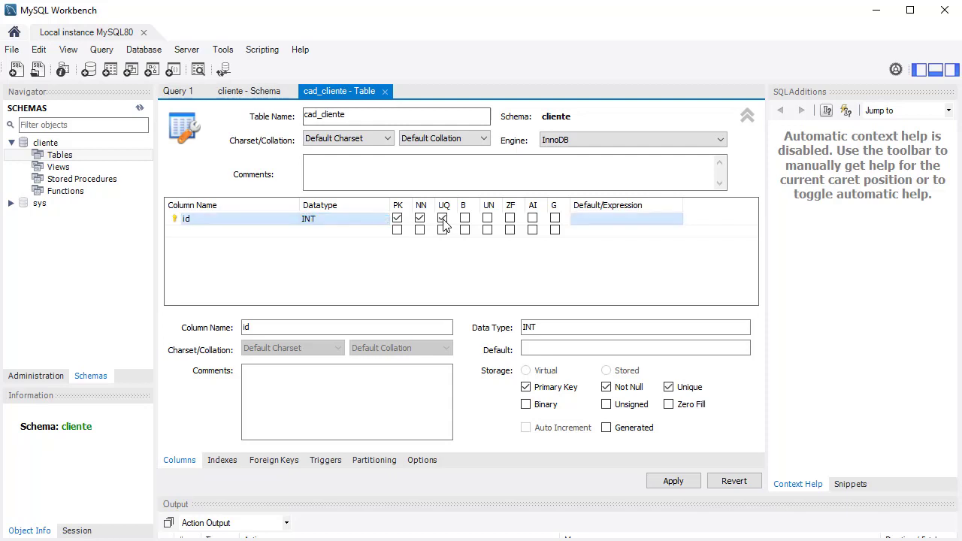
Add a second column named nome with type VARCHAR(45) to cad_cliente and make it not null.
{"action": "left_click", "coordinate": [230, 233]}
{"action": "left_click", "coordinate": [241, 235]}
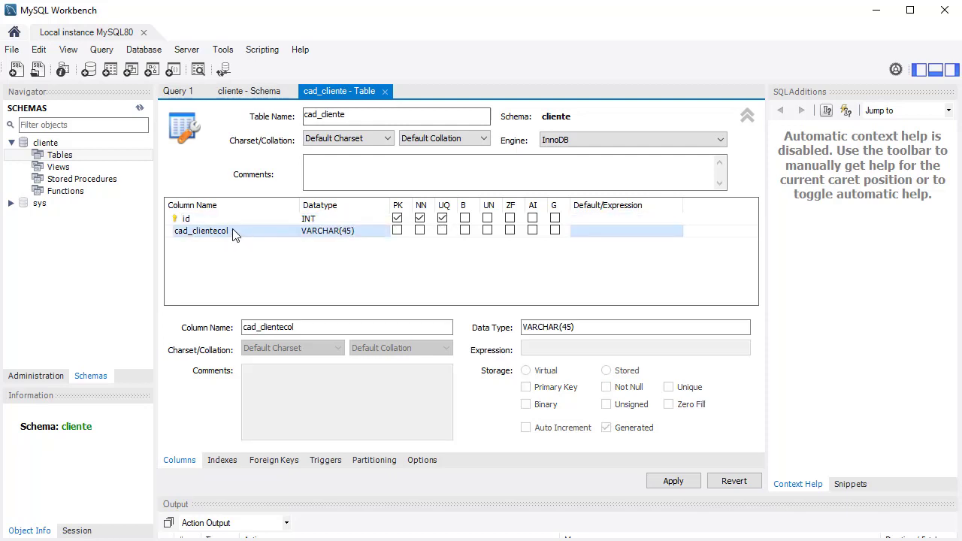
{"action": "left_click", "coordinate": [227, 233]}
{"action": "left_click_drag", "start_coordinate": [241, 233], "coordinate": [152, 230]}
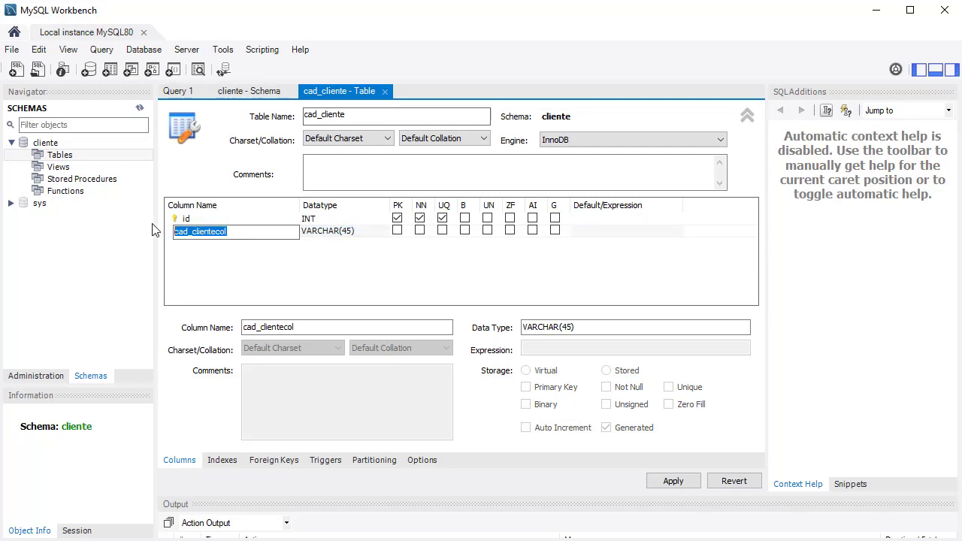
{"action": "type", "text": "nome"}
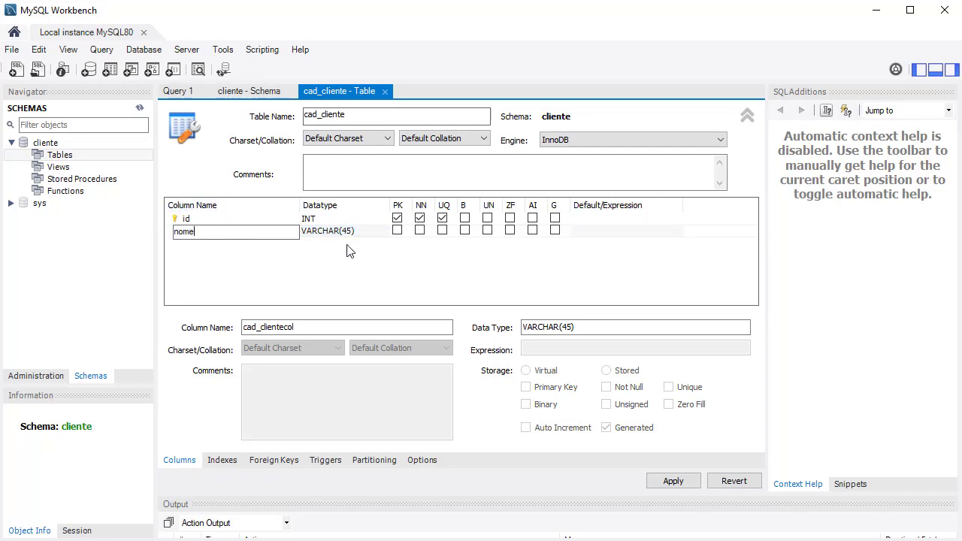
{"action": "left_click", "coordinate": [420, 232]}
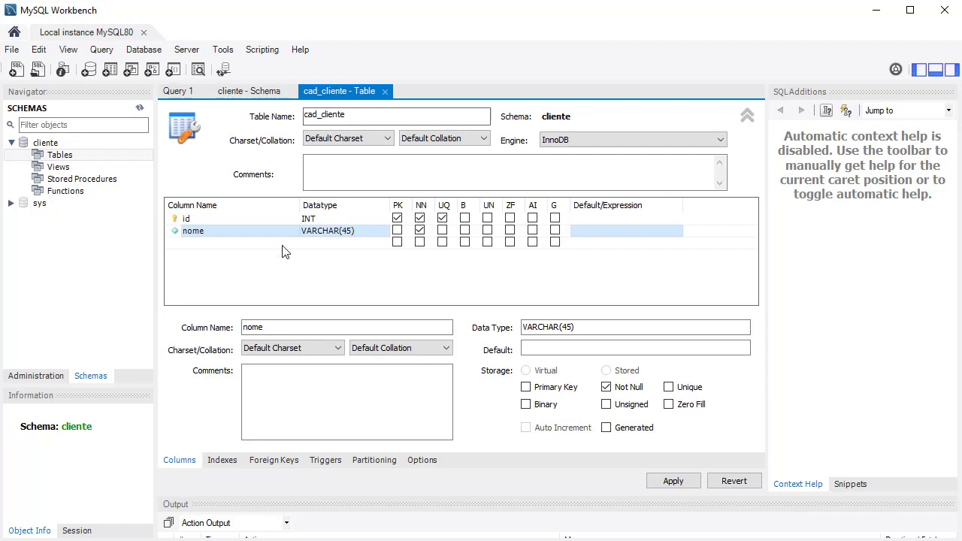
Add a third column named numero with data type INT to cad_cliente.
{"action": "left_click", "coordinate": [222, 242]}
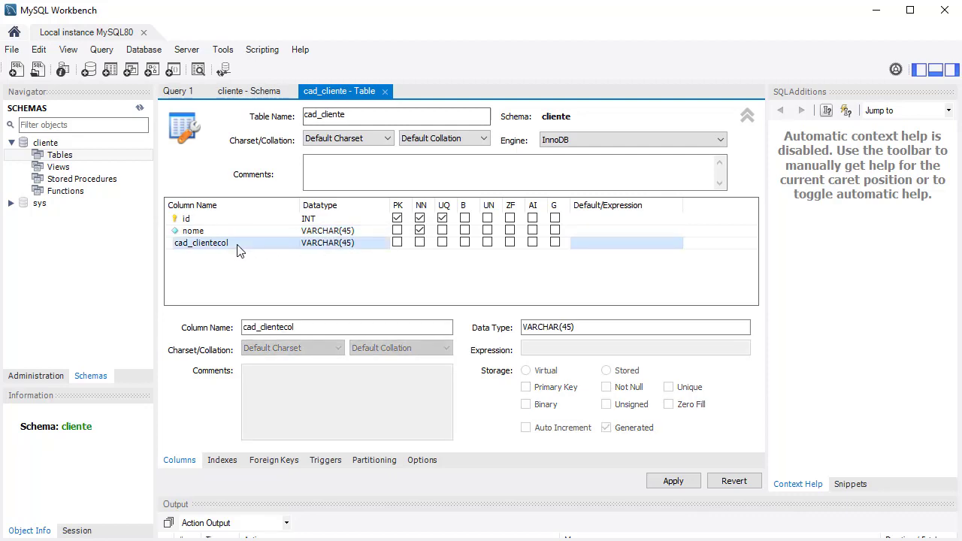
{"action": "left_click", "coordinate": [238, 244]}
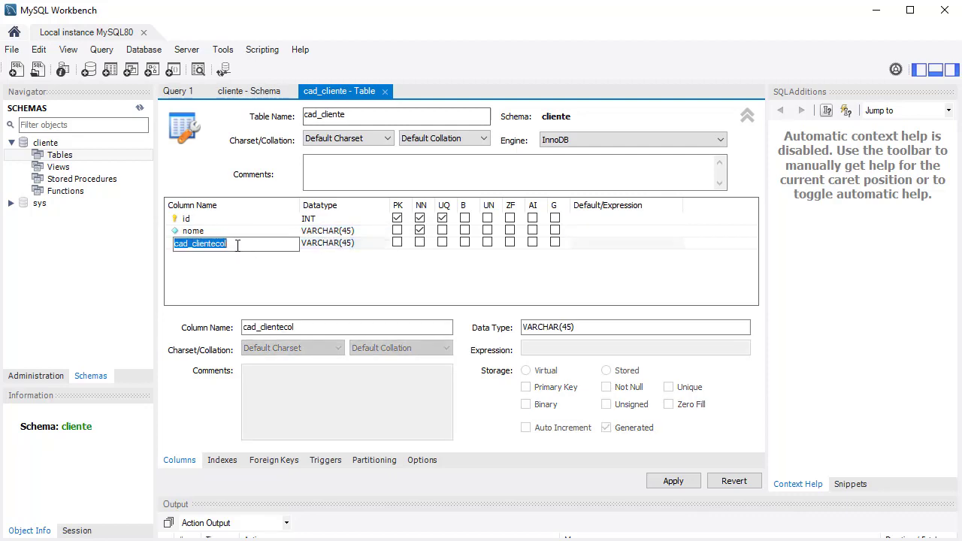
{"action": "type", "text": "numero"}
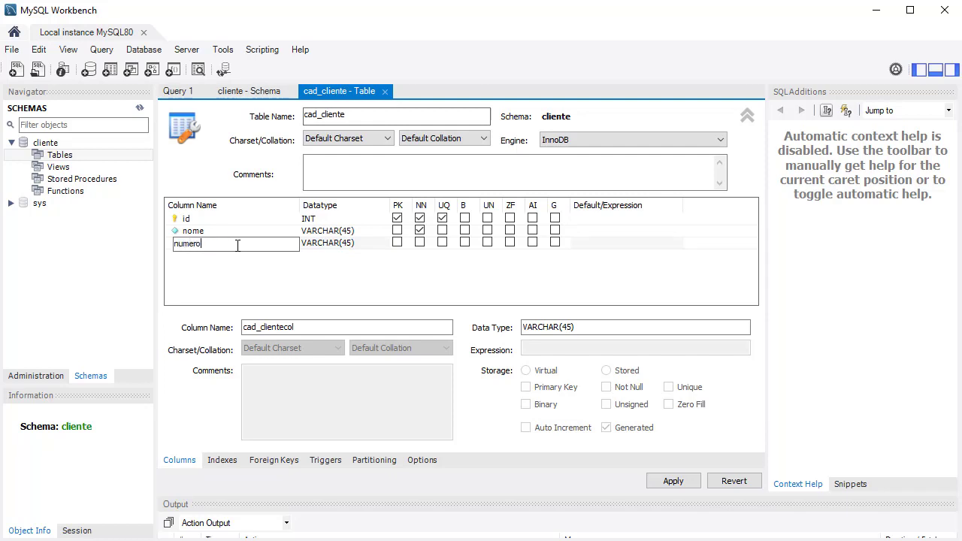
{"action": "key", "text": "Tab"}
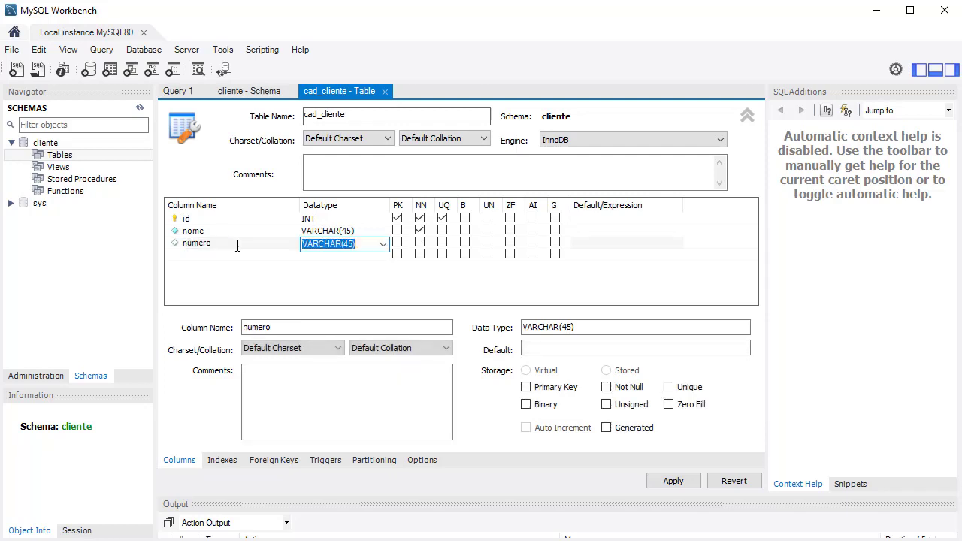
{"action": "type", "text": "int"}
{"action": "key", "text": "Return"}
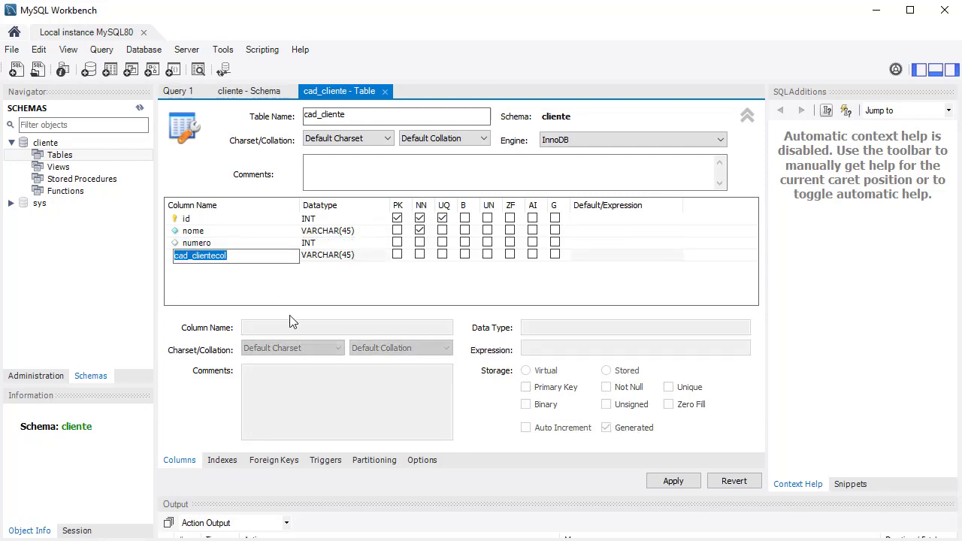
Delete the extra cad_clientecol column below numero from the table definition.
{"action": "left_click", "coordinate": [328, 273]}
{"action": "left_click", "coordinate": [179, 257]}
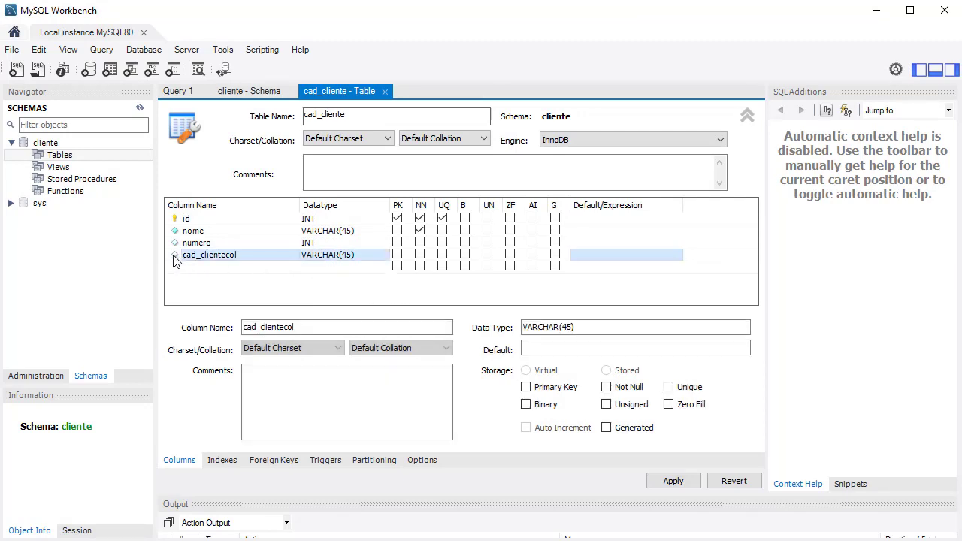
{"action": "right_click", "coordinate": [177, 256]}
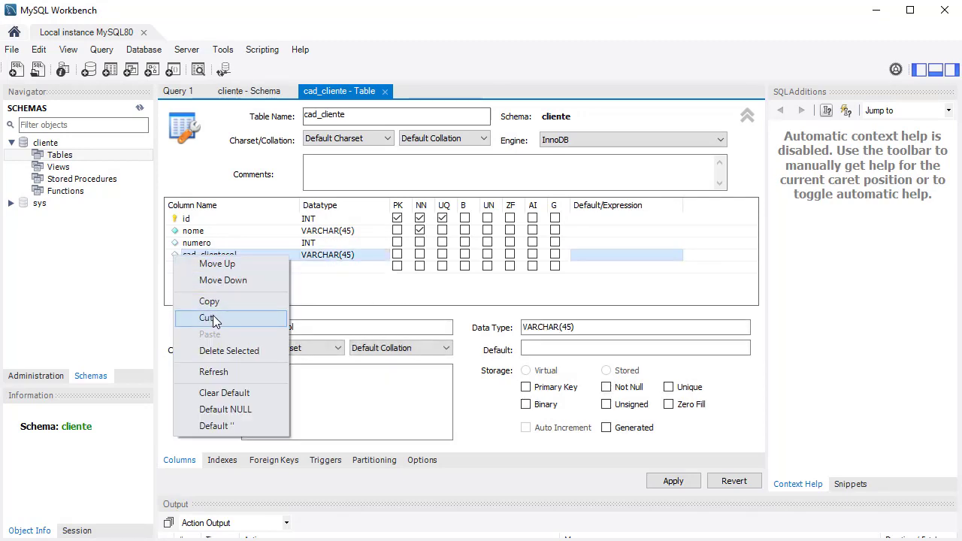
{"action": "left_click", "coordinate": [252, 351]}
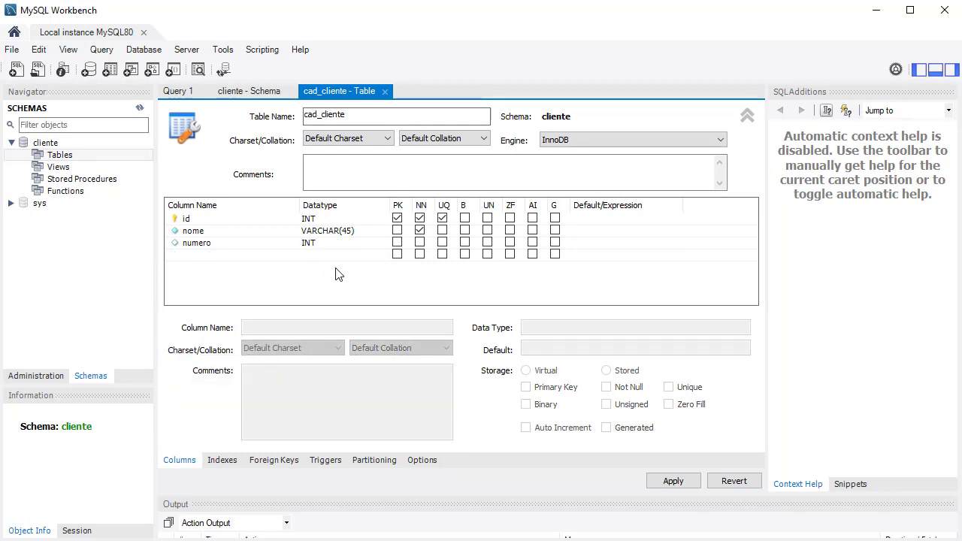
Apply the cad_cliente creation script to the database and close the table editor.
{"action": "left_click", "coordinate": [674, 483]}
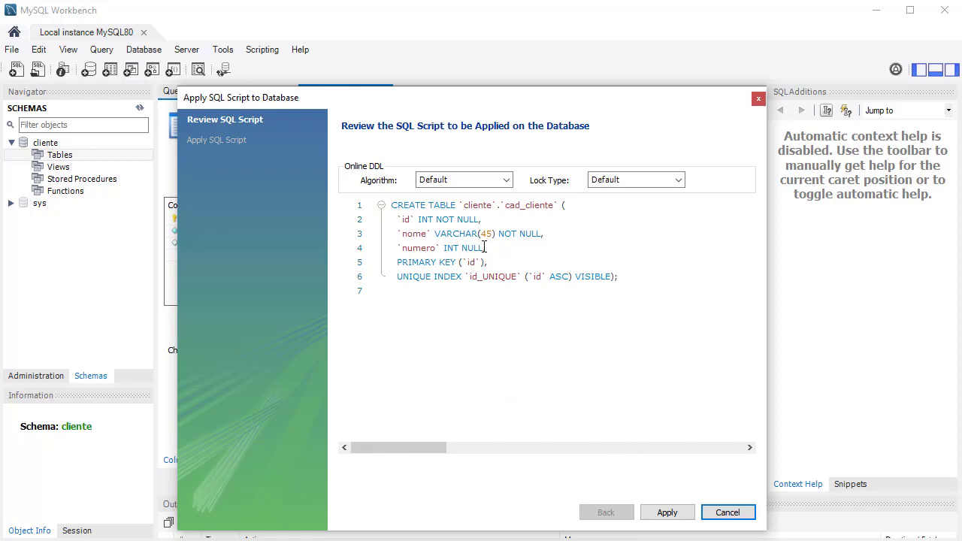
{"action": "left_click", "coordinate": [668, 512]}
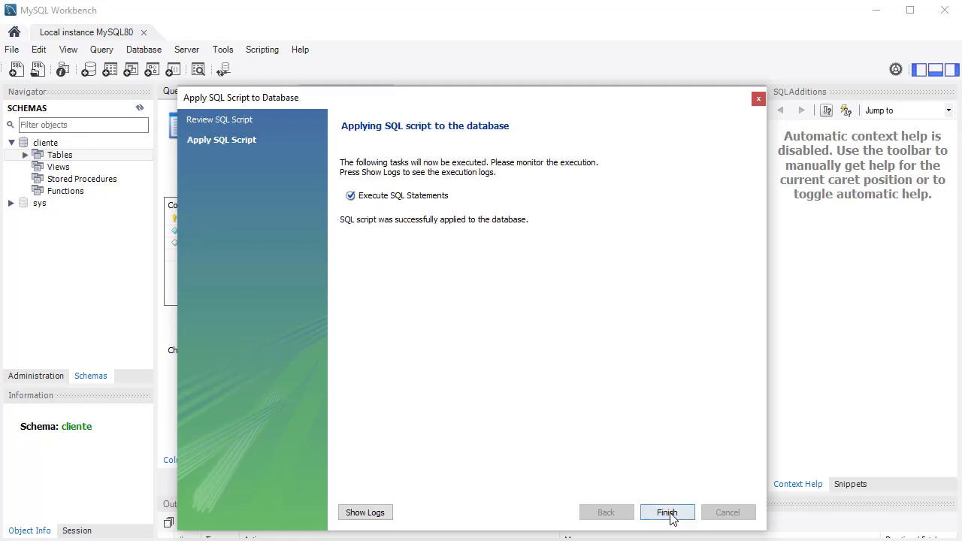
{"action": "left_click", "coordinate": [669, 514]}
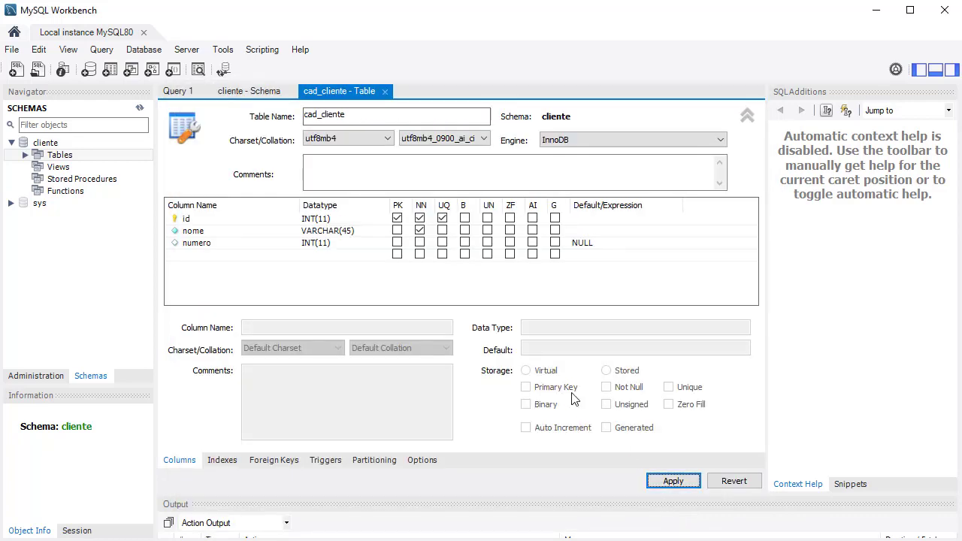
{"action": "left_click", "coordinate": [385, 90]}
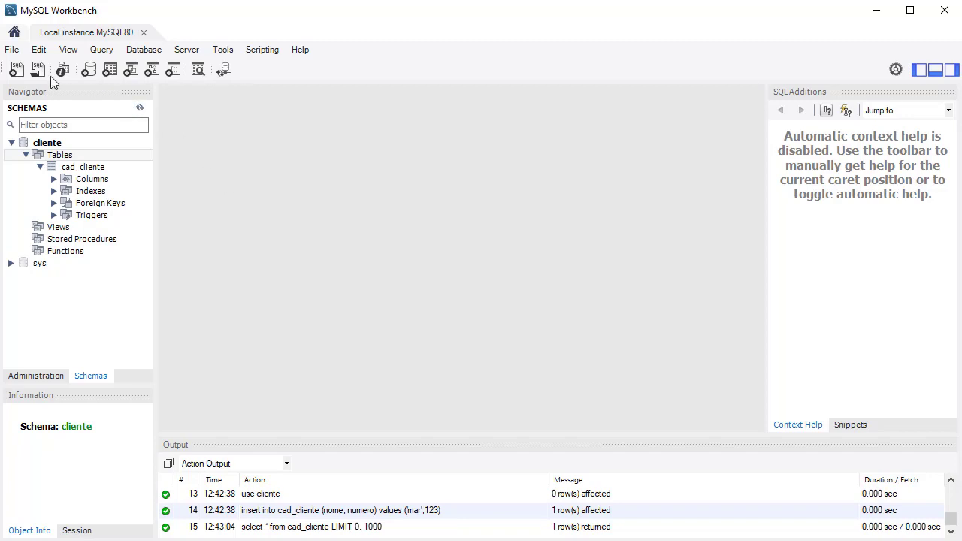
Open a new query tab and write the statement use cliente; on its first line.
{"action": "left_click", "coordinate": [11, 52]}
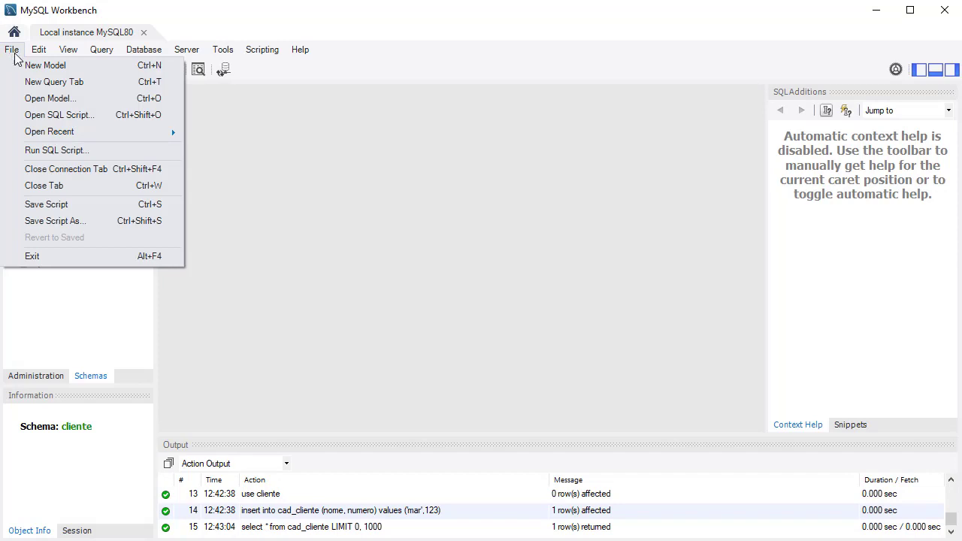
{"action": "left_click", "coordinate": [100, 82]}
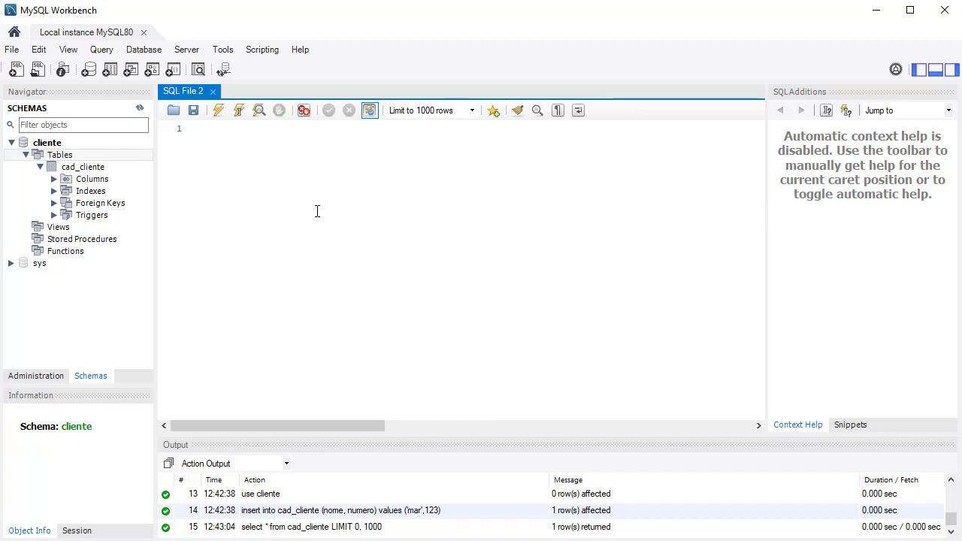
{"action": "left_click", "coordinate": [316, 185]}
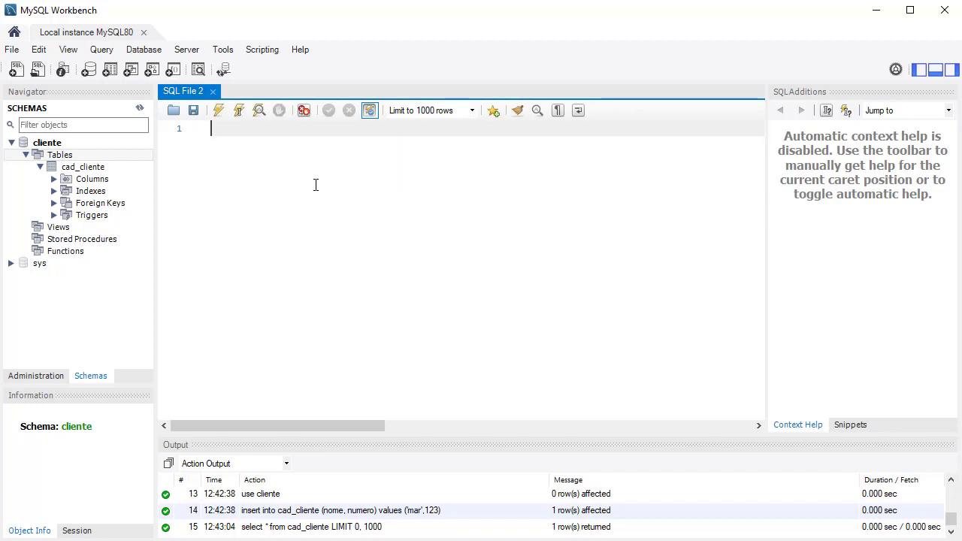
{"action": "type", "text": "use cliente;"}
{"action": "key", "text": "Return"}
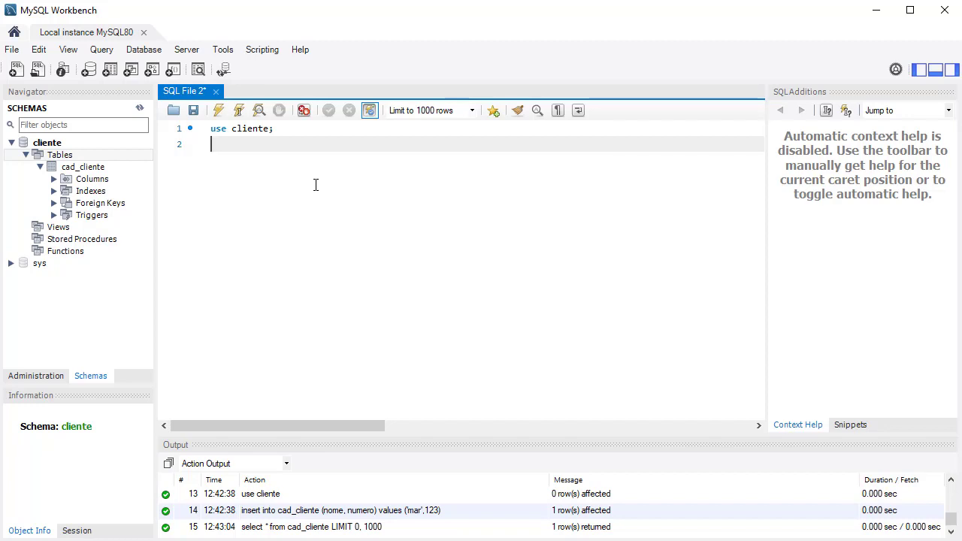
Start an insert statement on the second line reading INSERT INTO CAD_CLIENTE (NOME, NUMERO).
{"action": "type", "text": "INSERT INTO CAD_CL"}
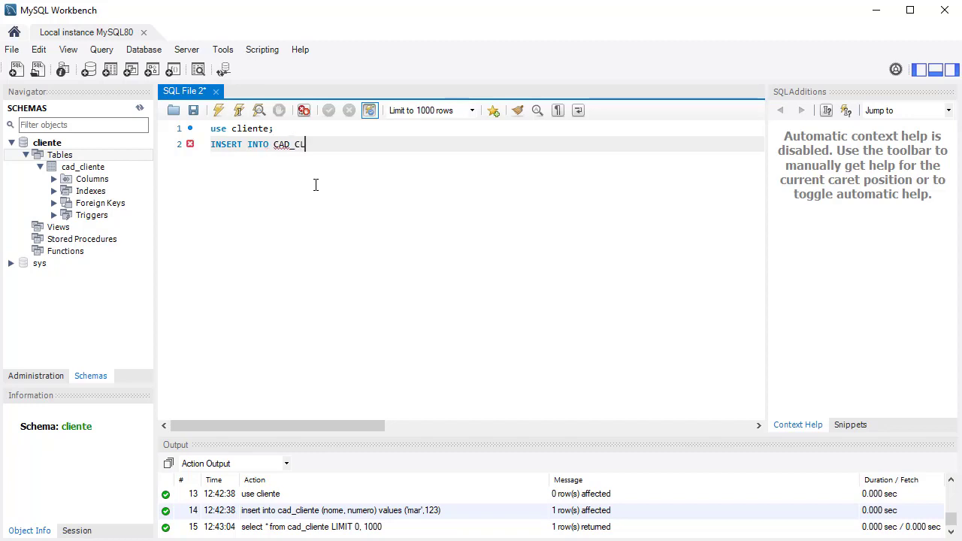
{"action": "type", "text": "IENTE VALUES (NOME"}
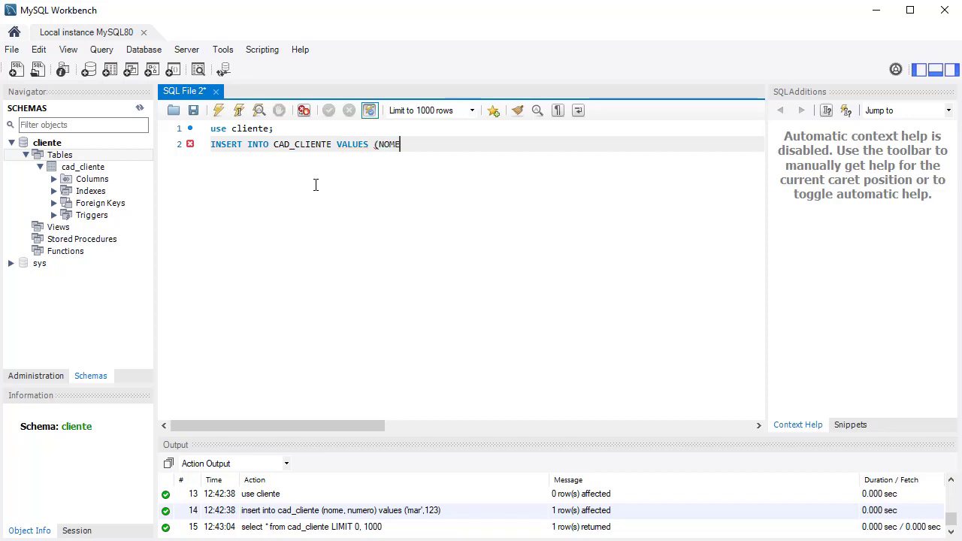
{"action": "type", "text": ", NUMERO)"}
{"action": "key", "text": "Left"}
{"action": "key", "text": "Left"}
{"action": "key", "text": "Left"}
{"action": "key", "text": "Left"}
{"action": "key", "text": "Left"}
{"action": "key", "text": "Left"}
{"action": "key", "text": "Left"}
{"action": "key", "text": "Left"}
{"action": "key", "text": "Left"}
{"action": "key", "text": "Left"}
{"action": "key", "text": "Left"}
{"action": "key", "text": "Left"}
{"action": "key", "text": "Left"}
{"action": "key", "text": "Left"}
{"action": "key", "text": "Left"}
{"action": "key", "text": "Left"}
{"action": "key", "text": "Delete"}
{"action": "key", "text": "Delete"}
{"action": "key", "text": "Delete"}
{"action": "key", "text": "Delete"}
{"action": "key", "text": "Delete"}
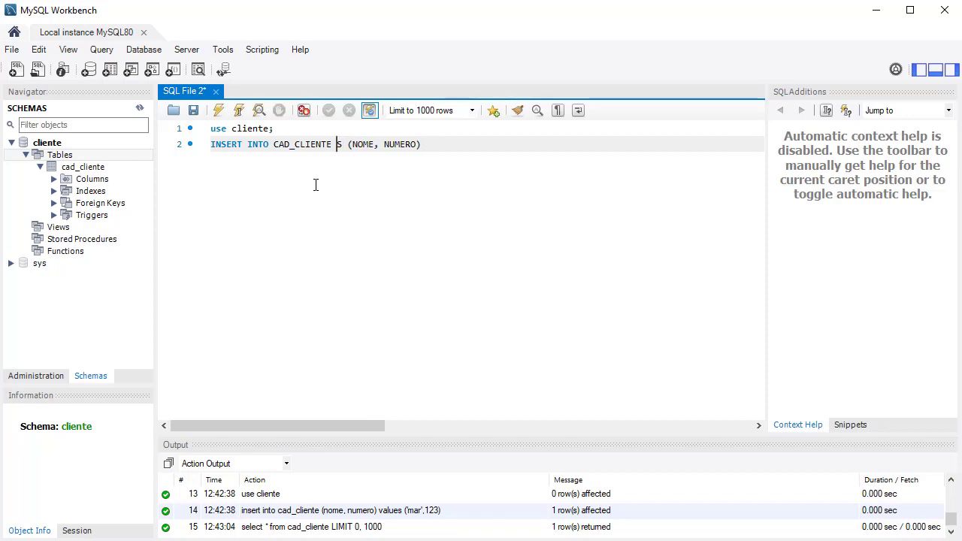
{"action": "key", "text": "Delete"}
{"action": "key", "text": "Delete"}
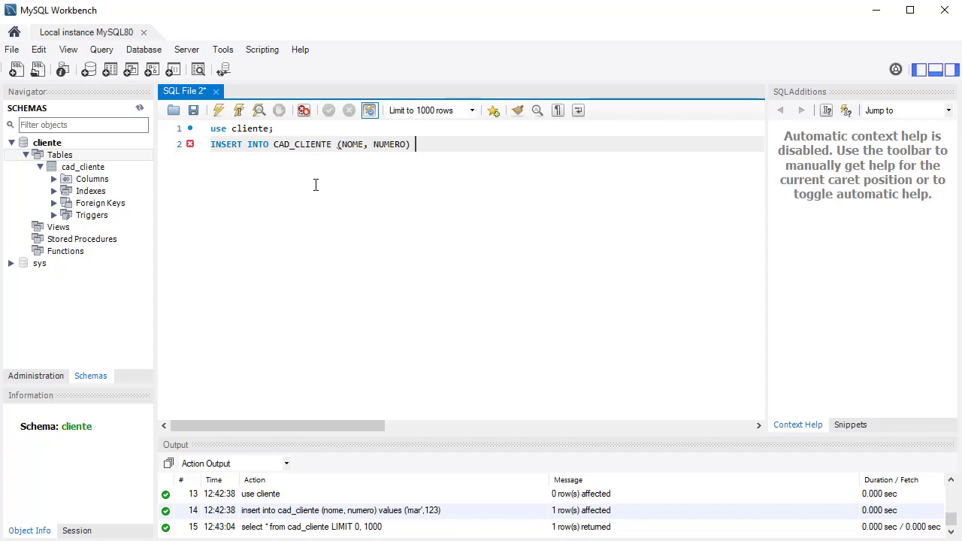
Complete the insert with a VALUES clause holding the client's name and number, run the script, and check its entry in the action output.
{"action": "type", "text": "VALUES ('MARCIO',123456"}
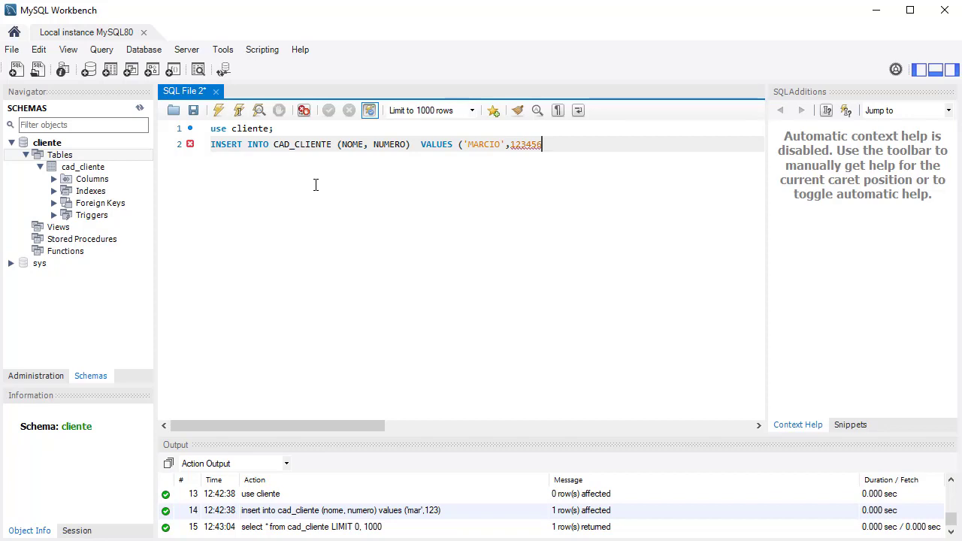
{"action": "type", "text": ");"}
{"action": "left_click", "coordinate": [219, 111]}
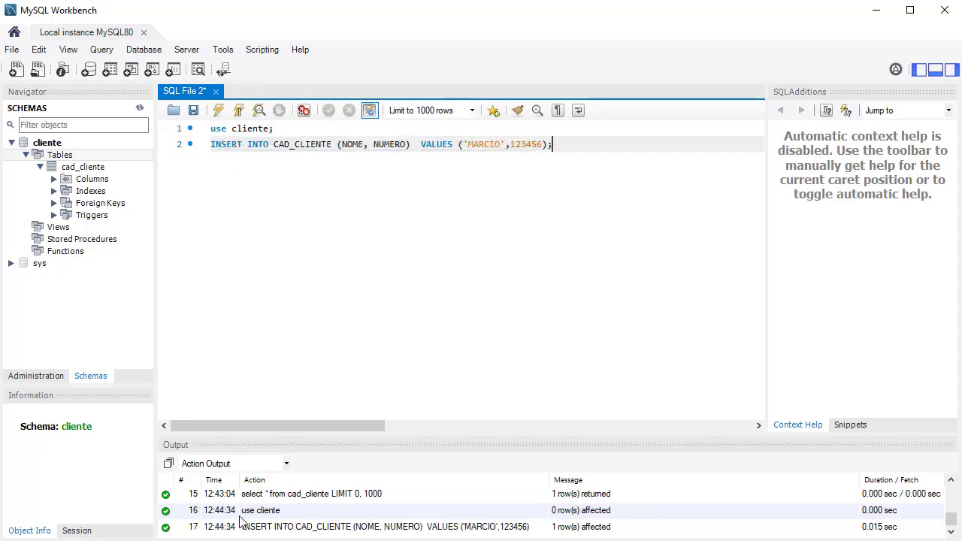
{"action": "left_click", "coordinate": [263, 516]}
{"action": "left_click", "coordinate": [278, 528]}
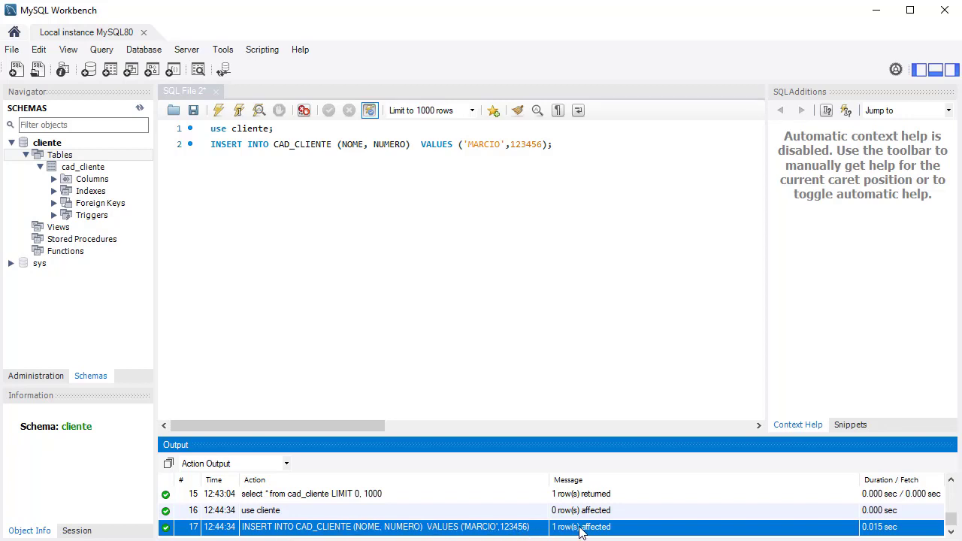
Write SELECT * FROM CAD_CLIENTE on line 4, below the insert, and run only that statement.
{"action": "left_click", "coordinate": [591, 143]}
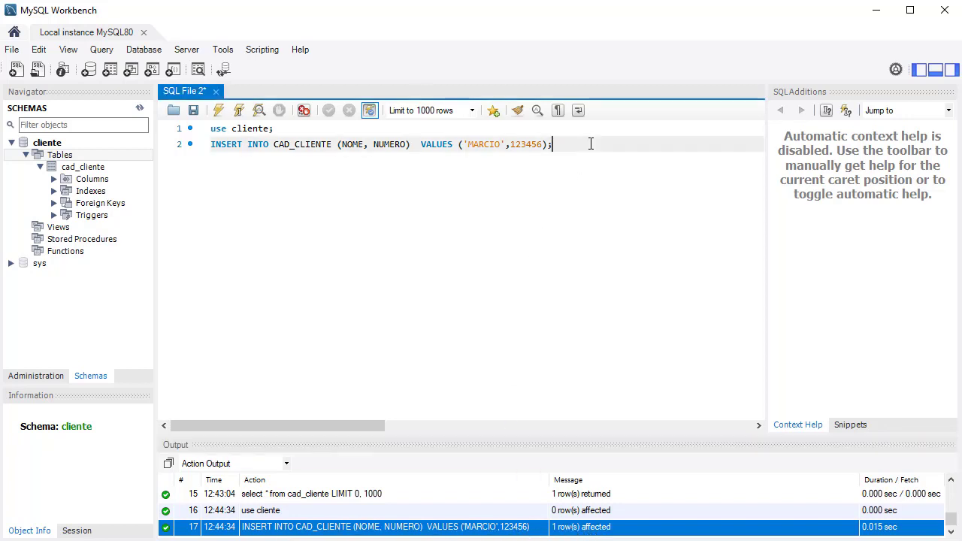
{"action": "key", "text": "Return"}
{"action": "key", "text": "Return"}
{"action": "type", "text": "SELEC"}
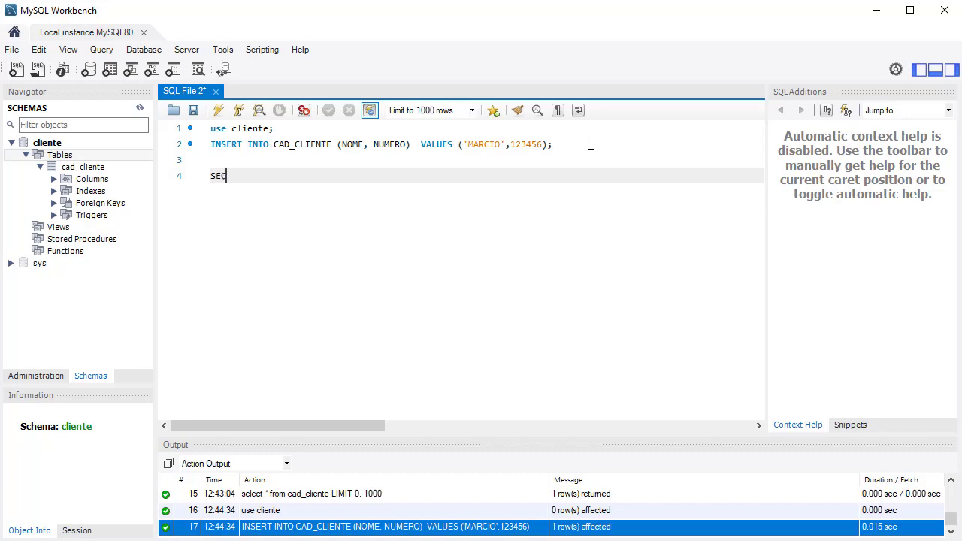
{"action": "key", "text": "BackSpace"}
{"action": "key", "text": "BackSpace"}
{"action": "key", "text": "BackSpace"}
{"action": "type", "text": "LECT * FROM CAD"}
{"action": "key", "text": "BackSpace"}
{"action": "type", "text": "_CLIENTE"}
{"action": "key", "text": "shift+Home"}
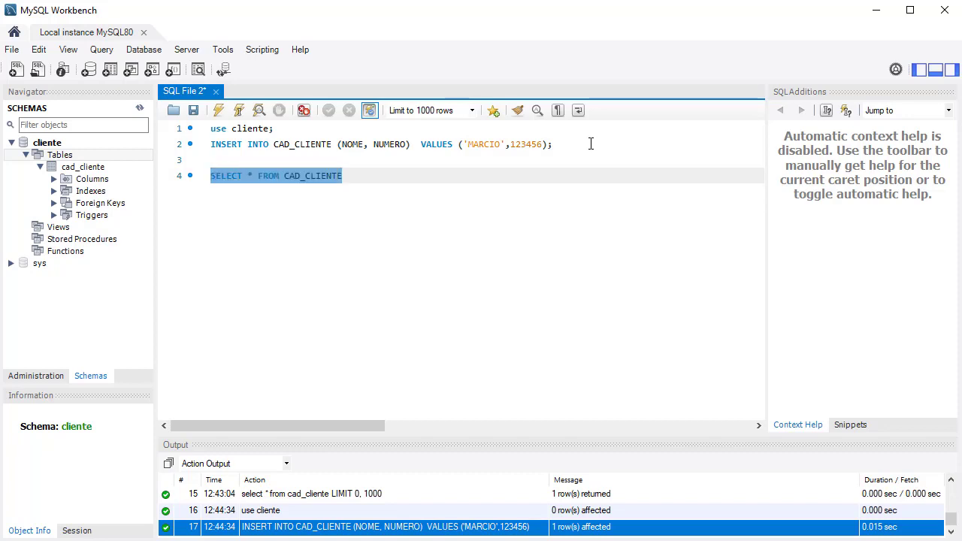
{"action": "left_click", "coordinate": [218, 111]}
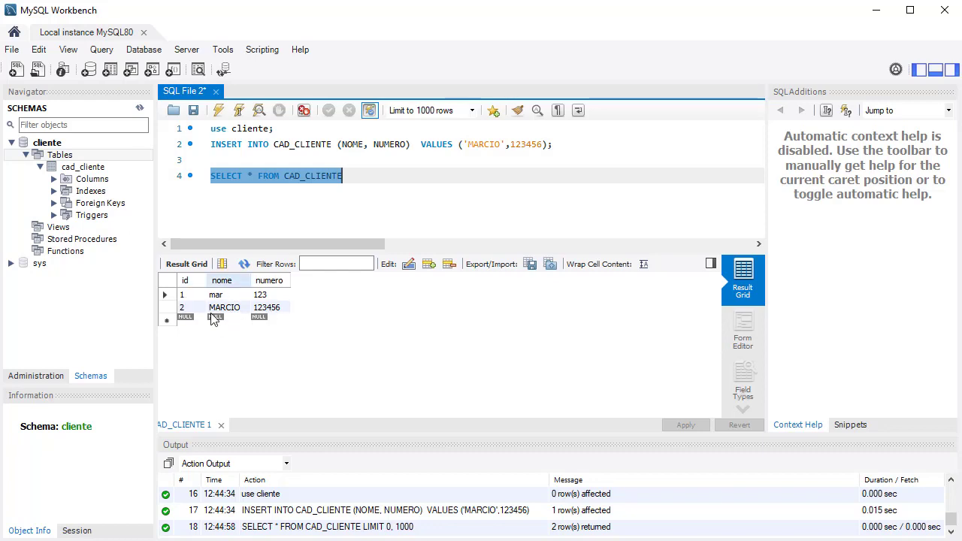
Examine the column information of the cad_cliente table in the cliente schema.
{"action": "left_click", "coordinate": [48, 143]}
{"action": "left_click", "coordinate": [84, 167]}
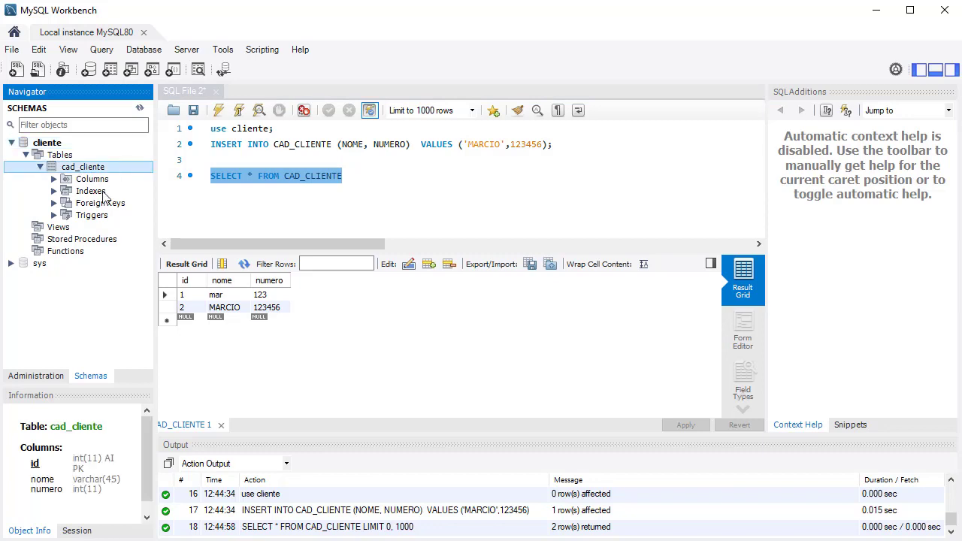